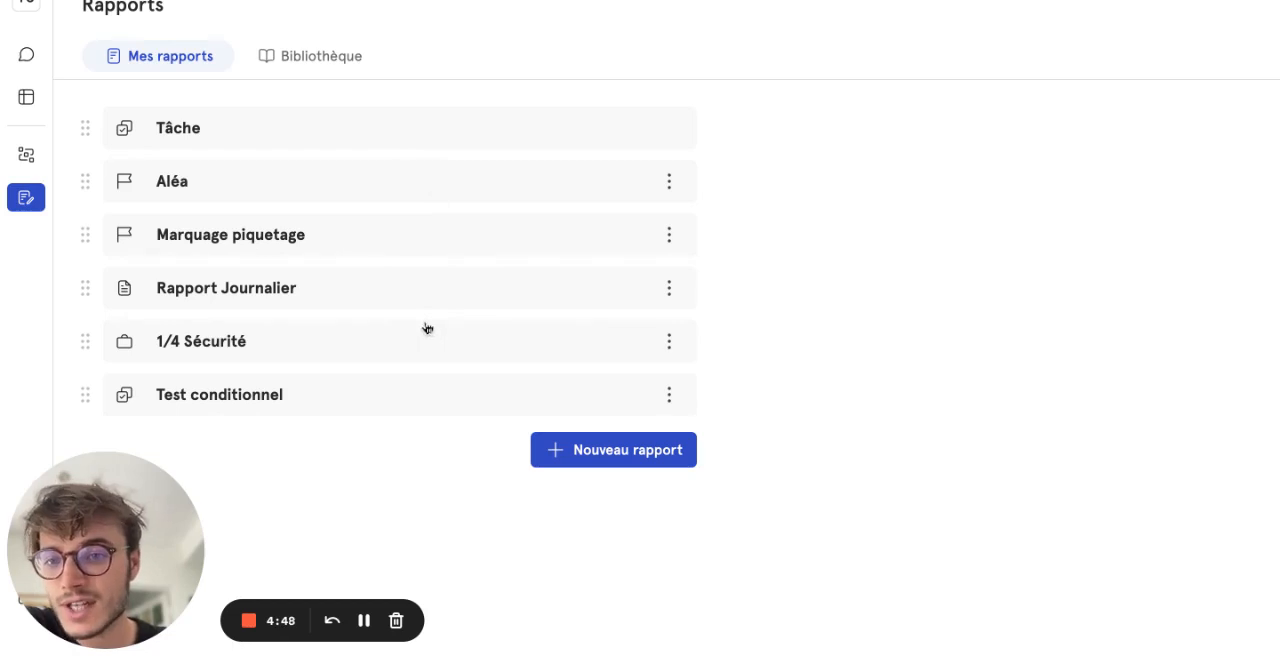
- Open the Test conditionnel report and add a Choix unique field named "Aléa ?"
left_click(257, 396)
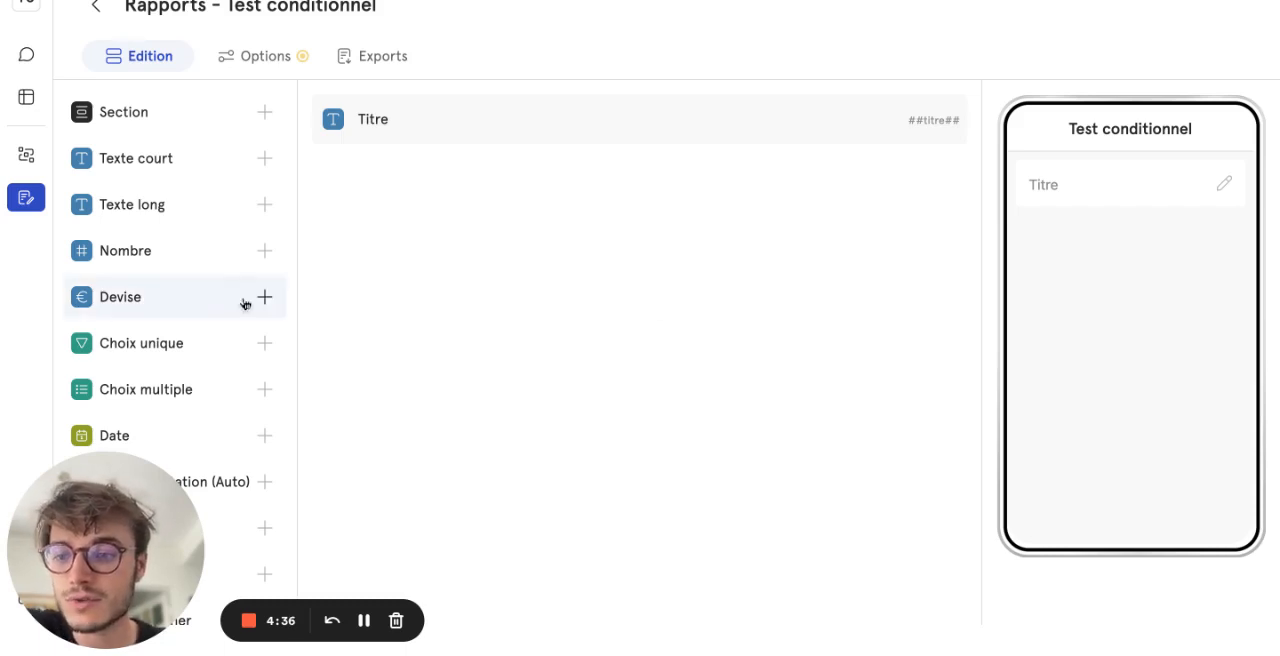
left_click(167, 346)
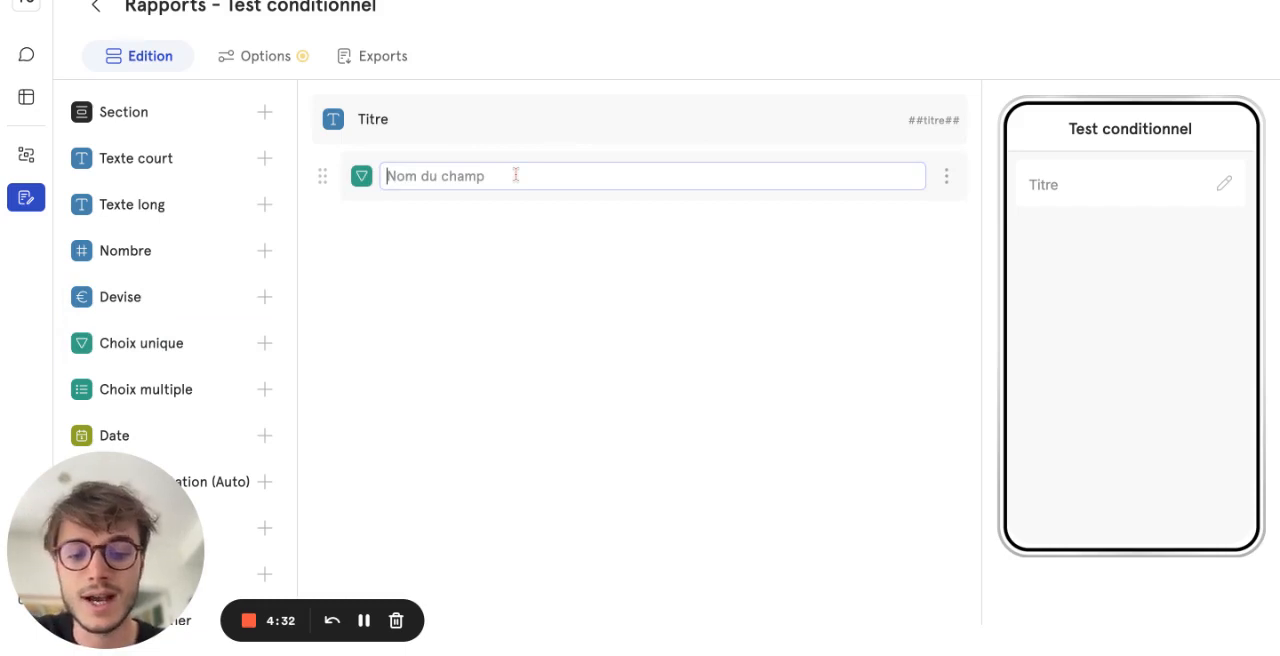
type("Aléa ?")
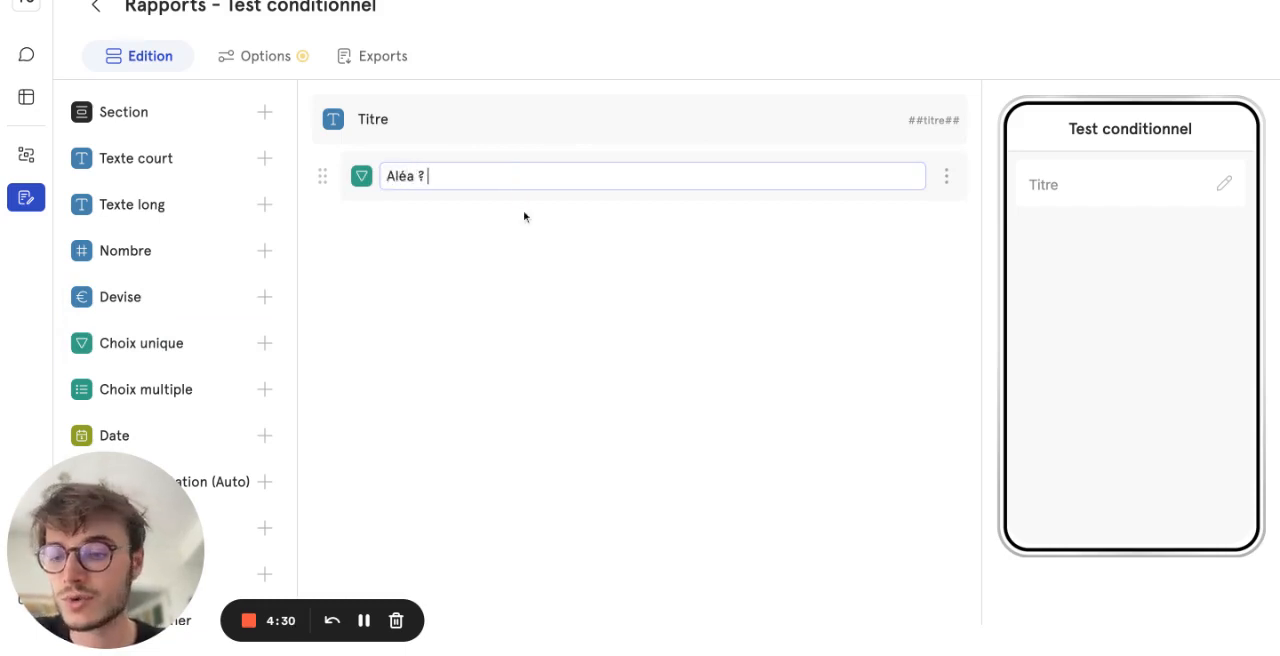
key("Return")
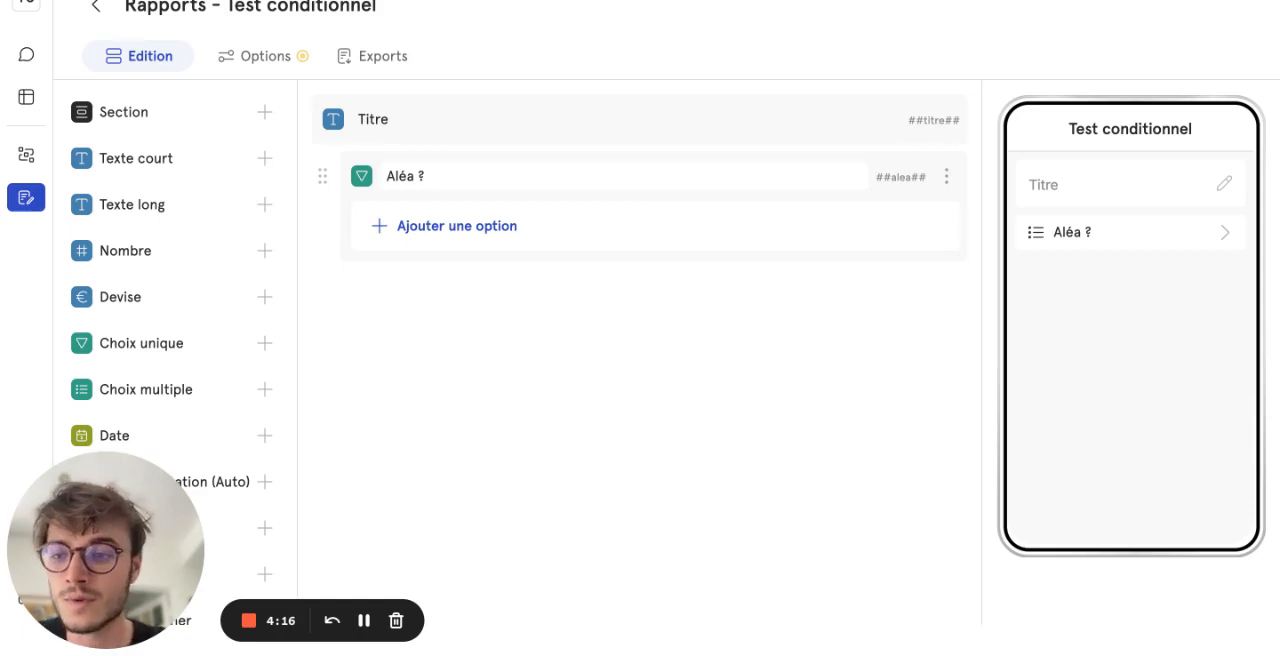
- Add the answer options "Oui" and "Non" to the "Aléa ?" field
left_click(480, 224)
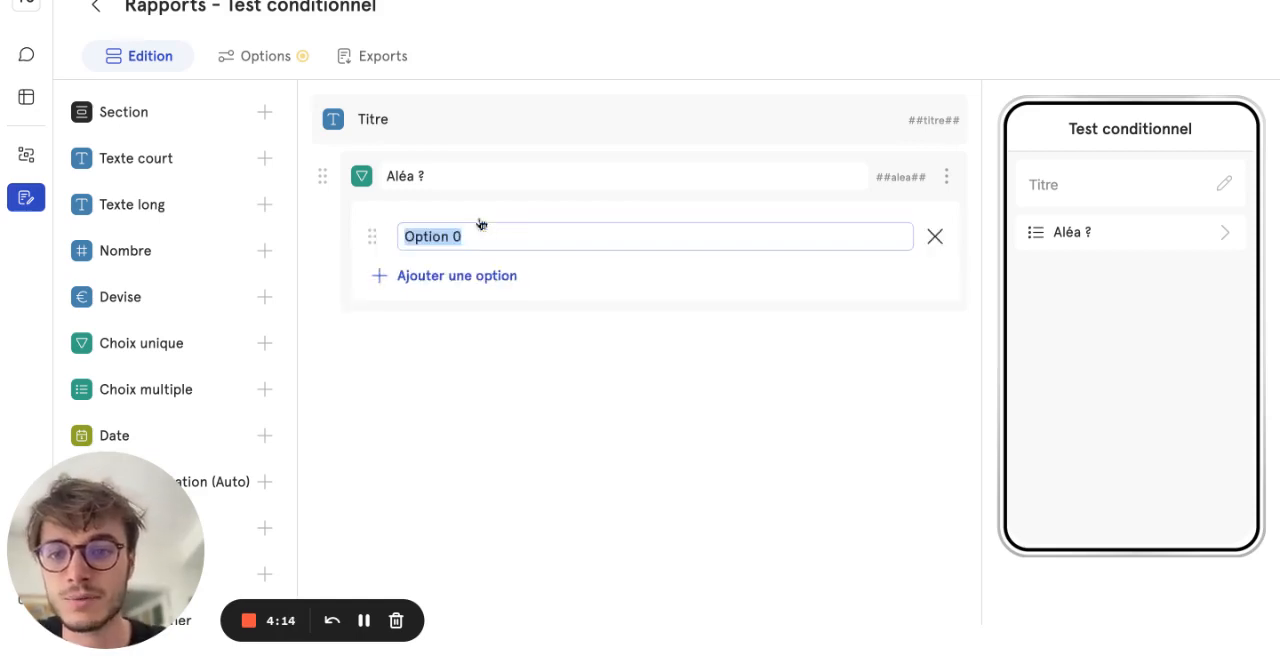
type("Oui")
key("Return")
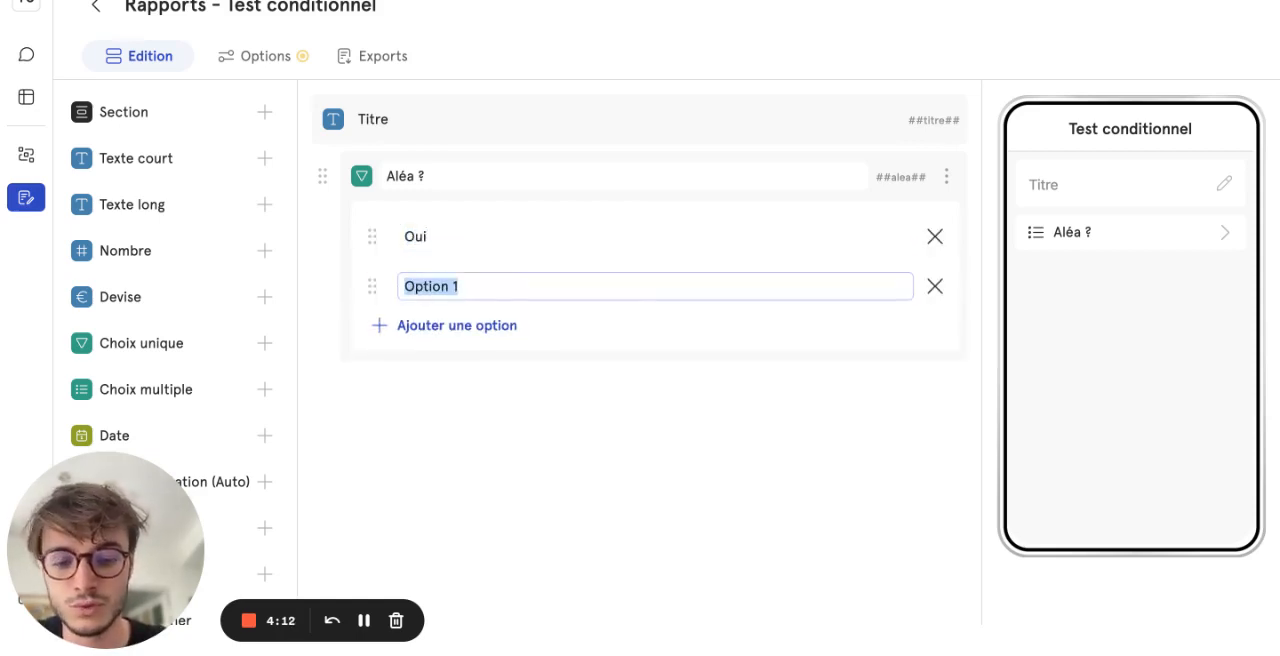
type("Non")
left_click(521, 431)
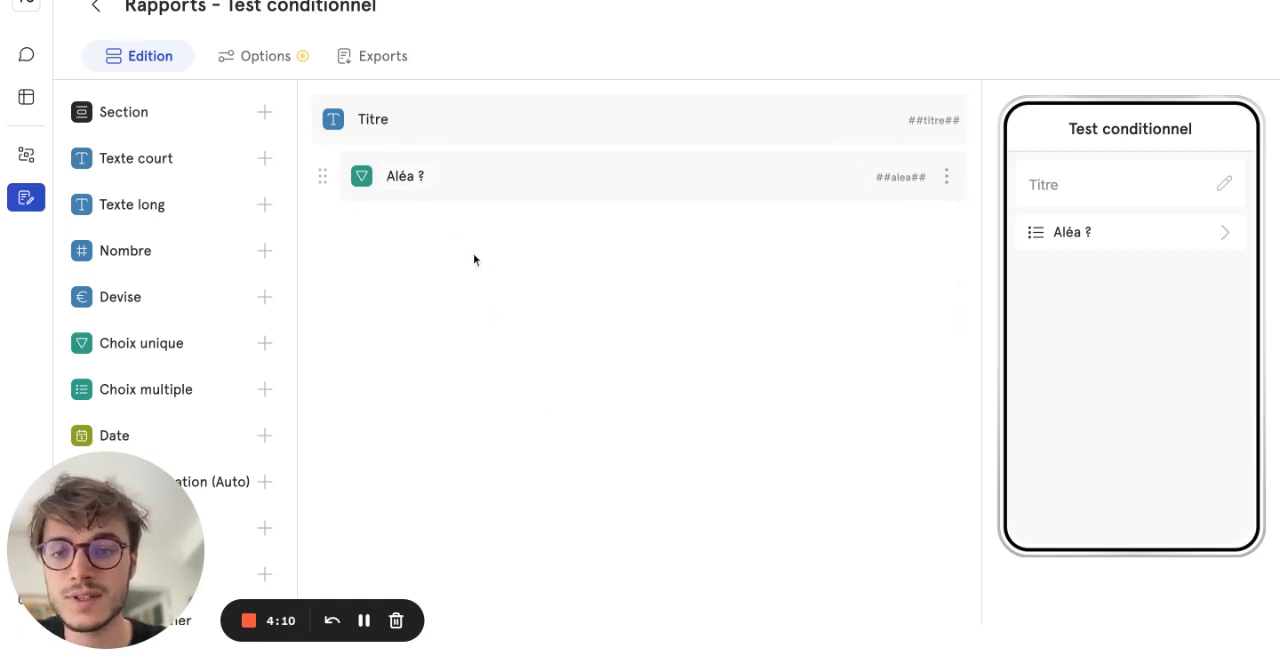
- Add a Fichiers et médias field named "Photos" below the "Aléa ?" field
scroll(204, 338, "down", 1)
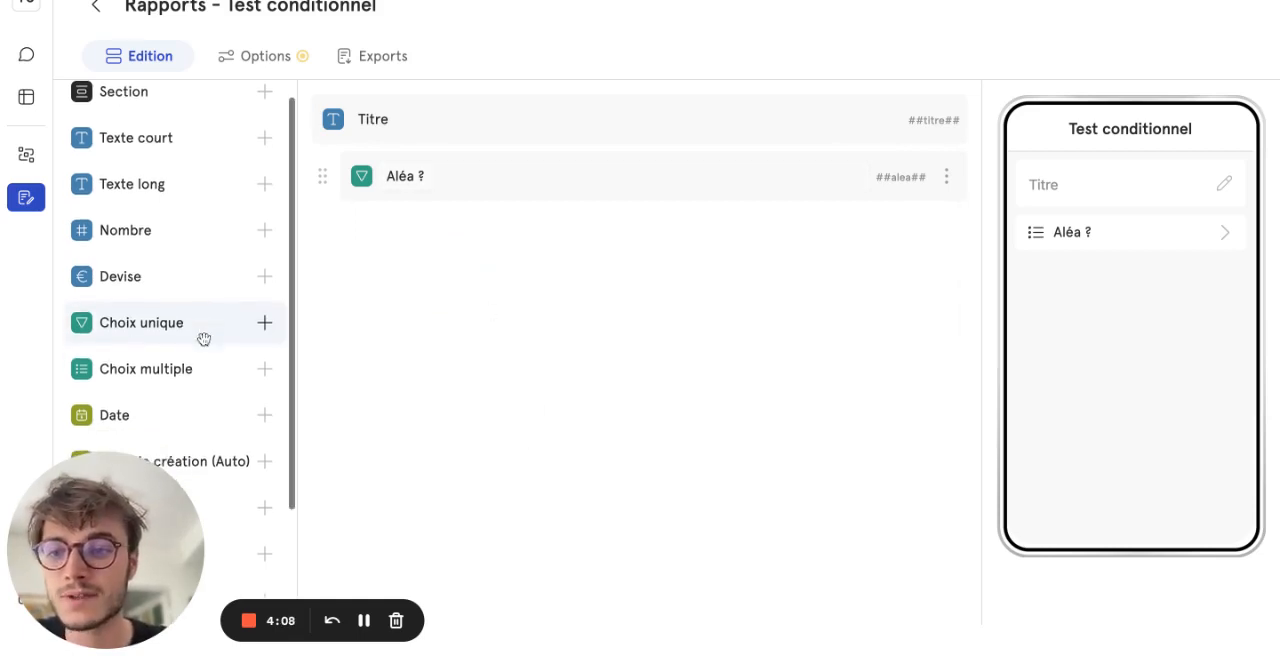
scroll(149, 222, "down", 2)
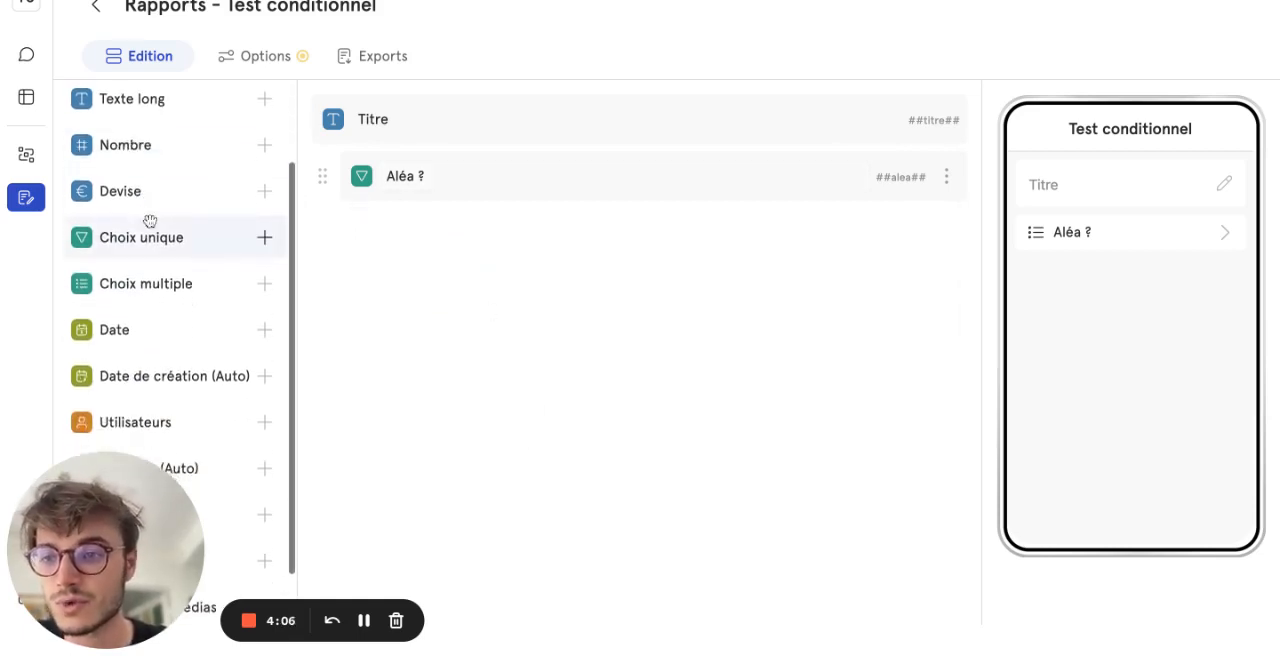
scroll(152, 318, "down", 2)
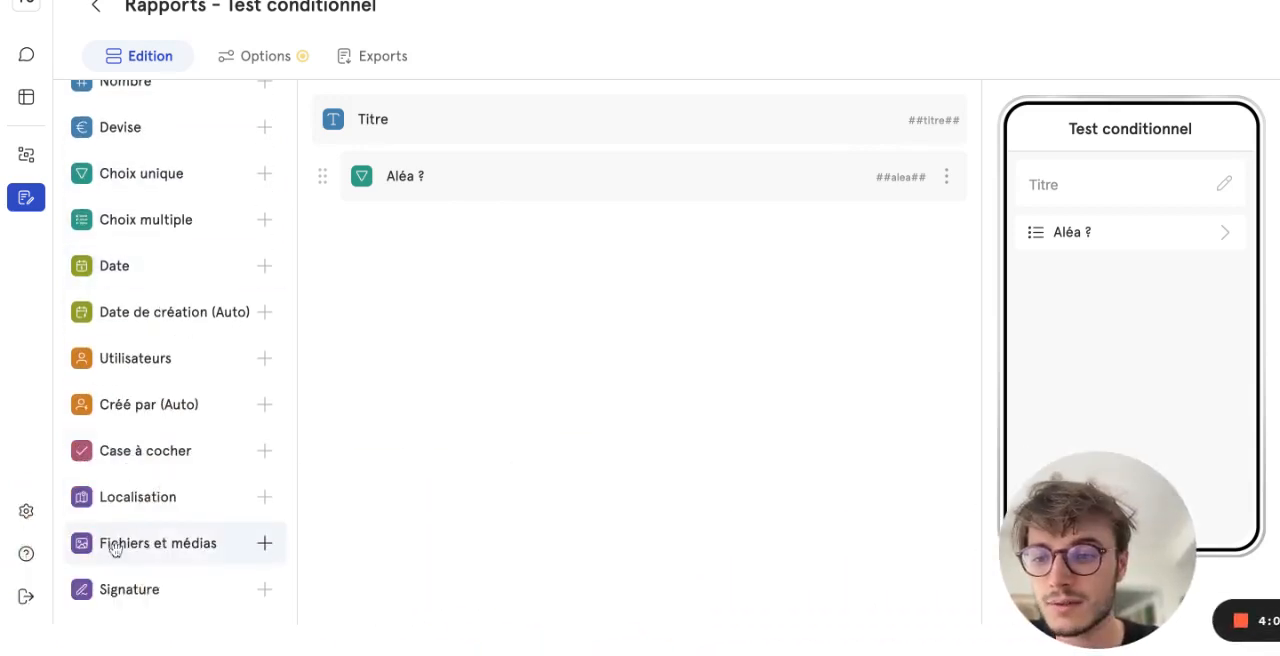
left_click_drag(114, 550, 428, 251)
type("Phto")
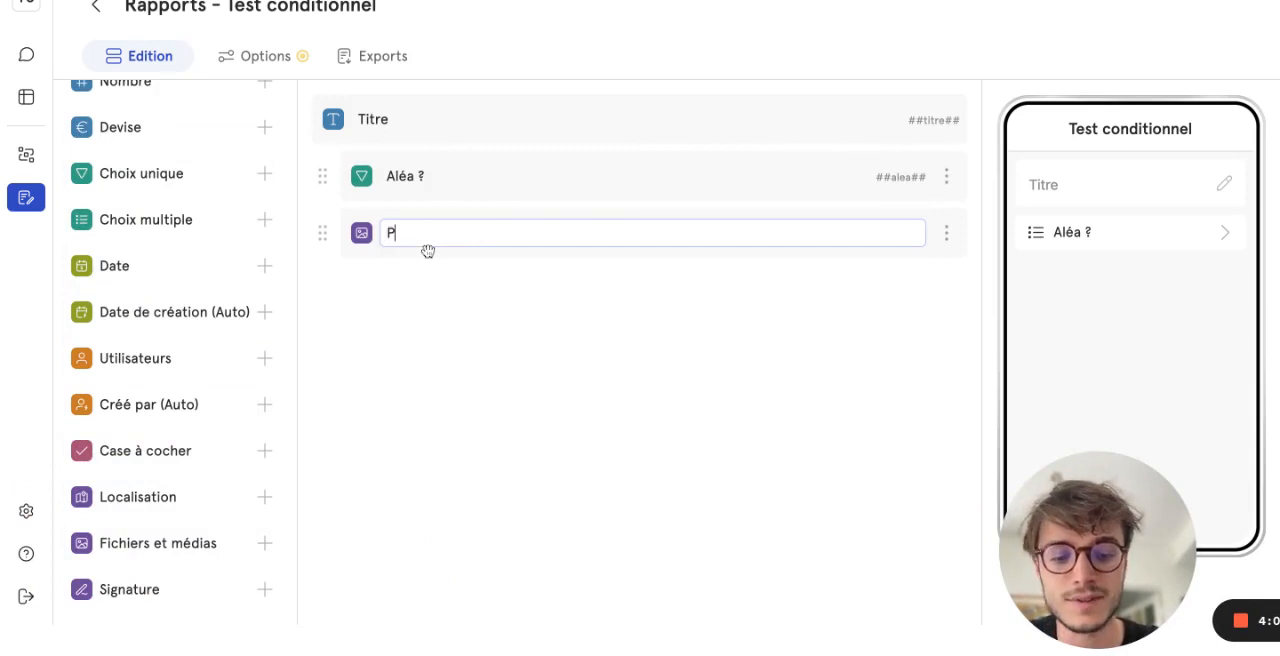
key("BackSpace")
key("BackSpace")
type("otos")
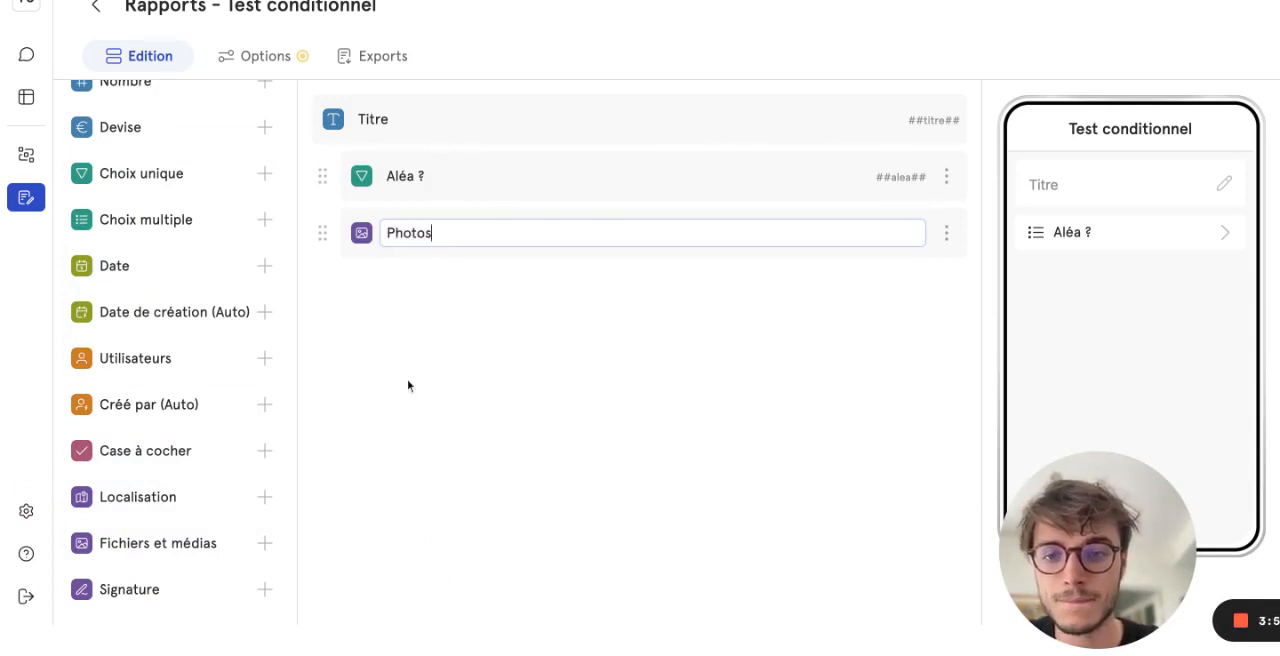
key("Return")
- Add a Texte long field named "Description" below the Photos field
scroll(171, 403, "up", 3)
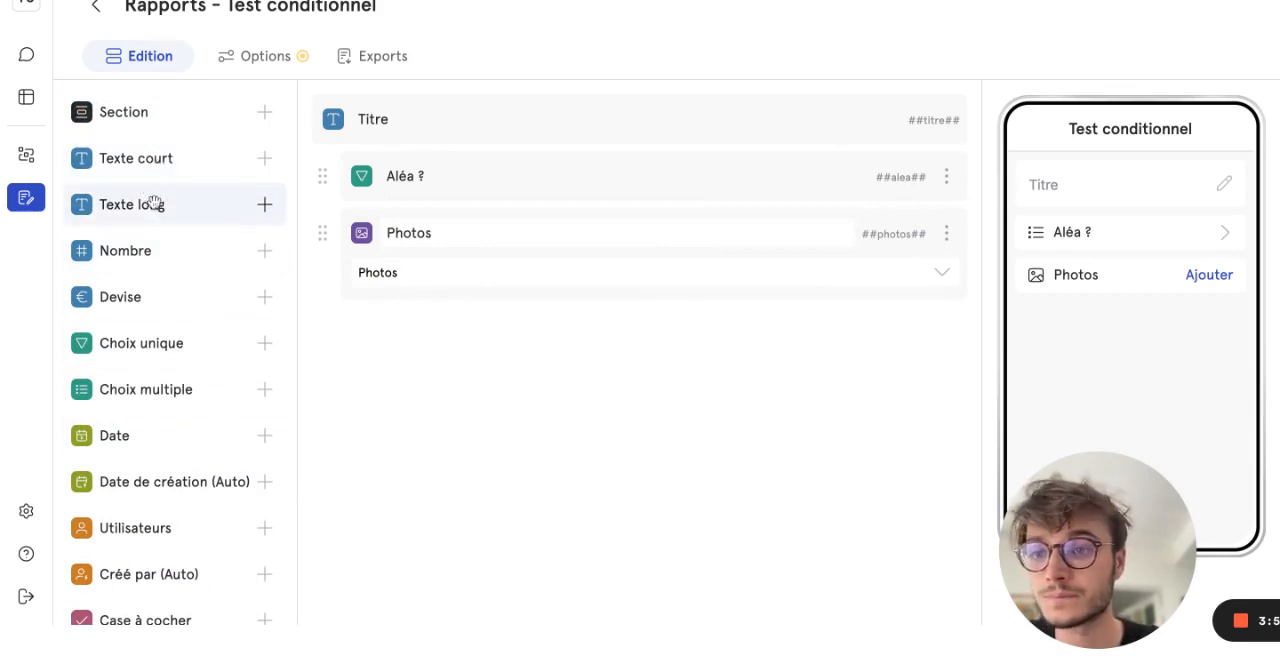
left_click_drag(149, 203, 155, 205)
type("Desc")
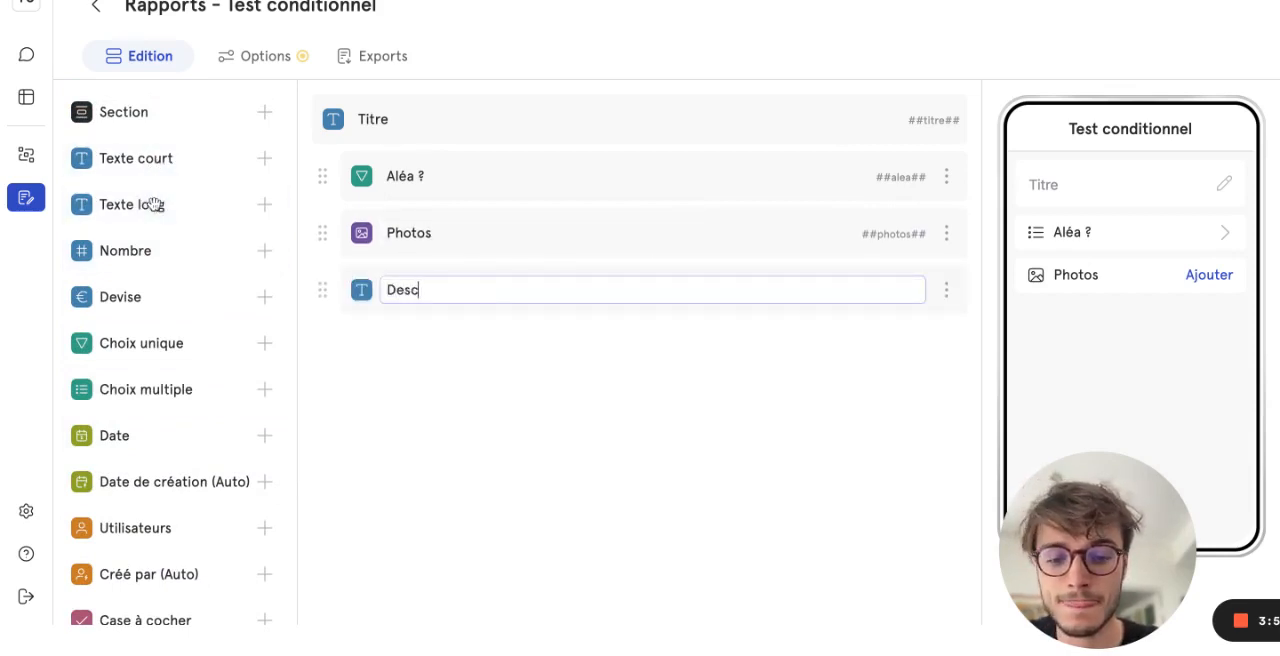
type("ritpion")
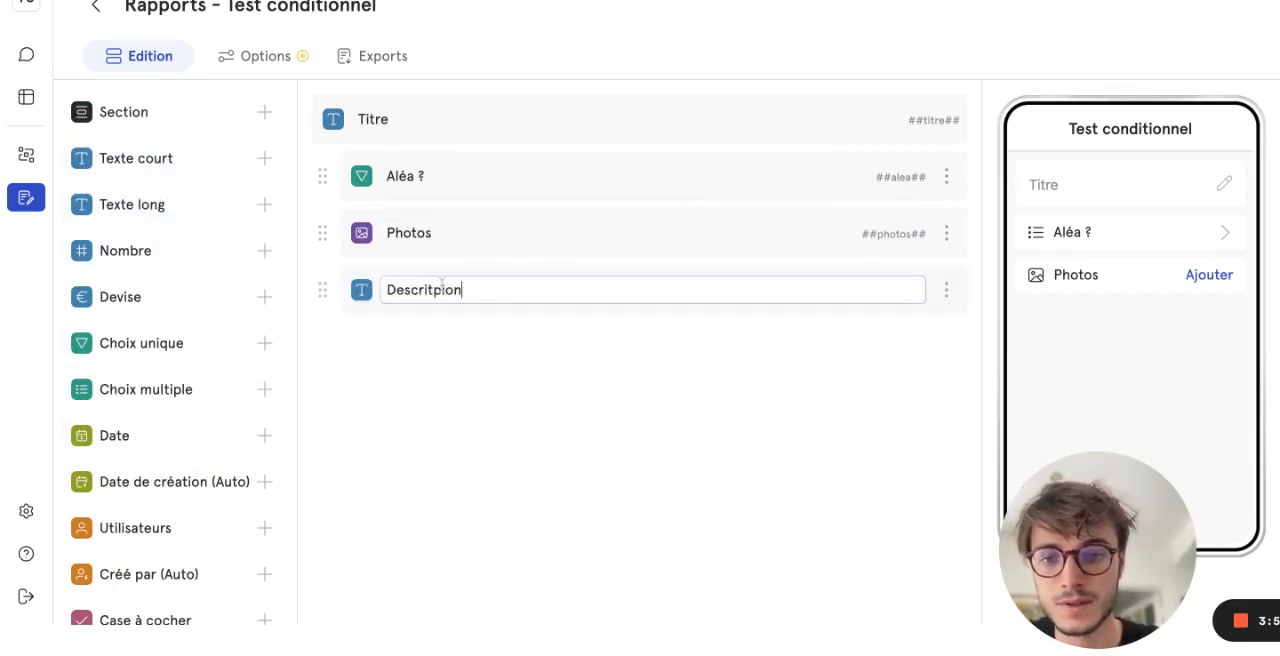
left_click(433, 288)
key("BackSpace")
key("Right")
type("t")
left_click(517, 383)
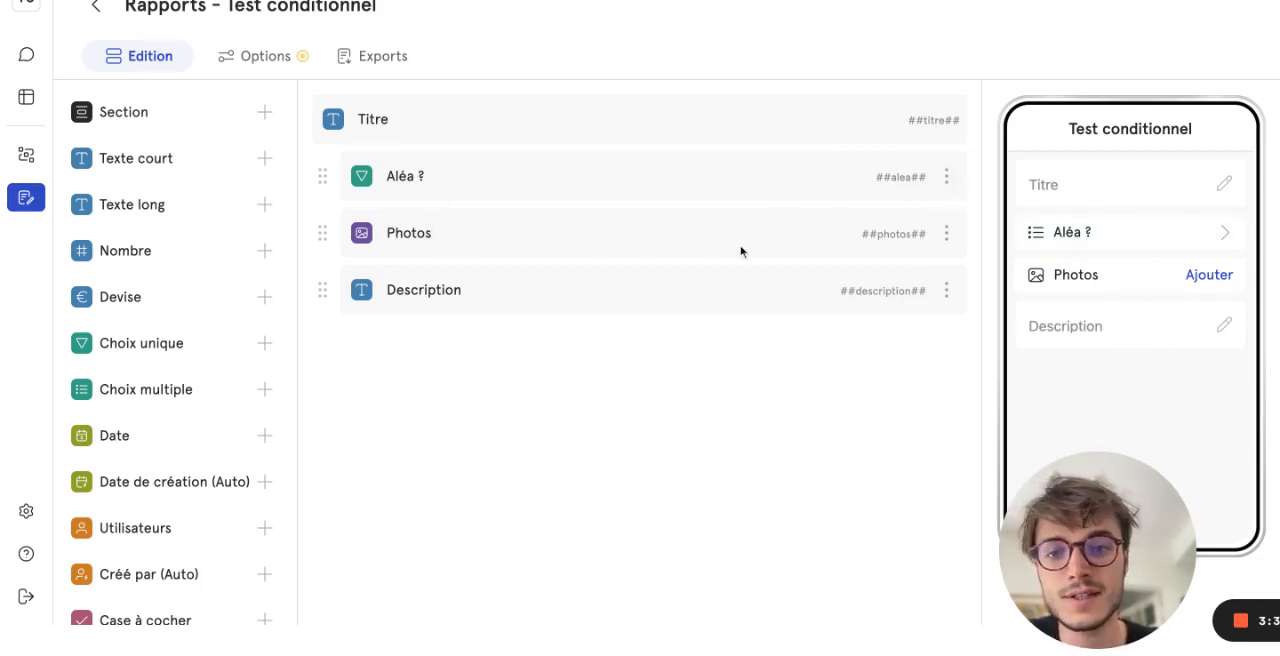
- Set a conditional display on the Photos field so it shows only where "Aléa ?" est "Oui"
left_click(947, 235)
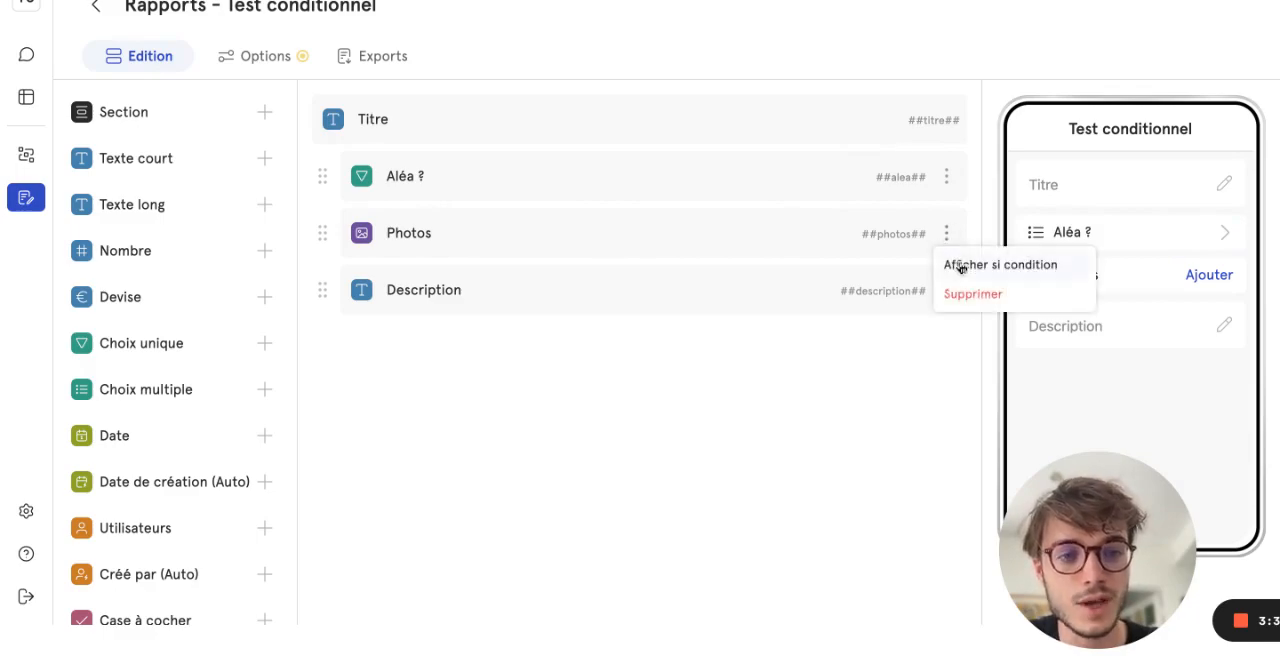
left_click(961, 266)
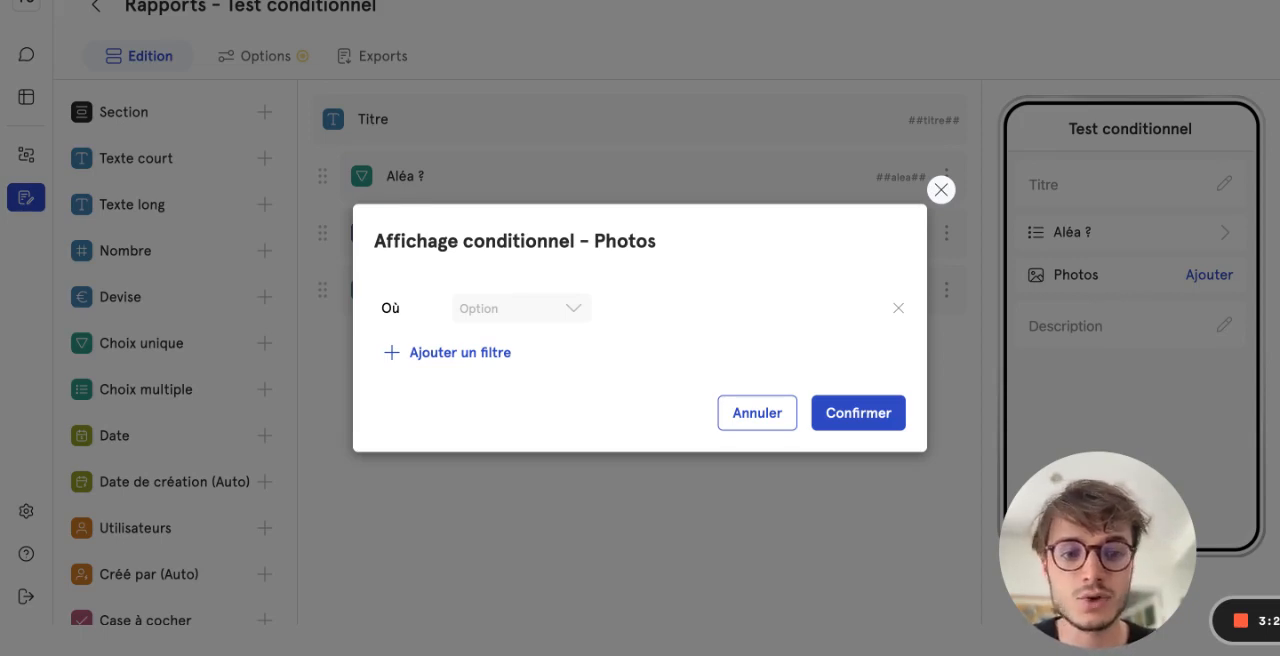
left_click(577, 307)
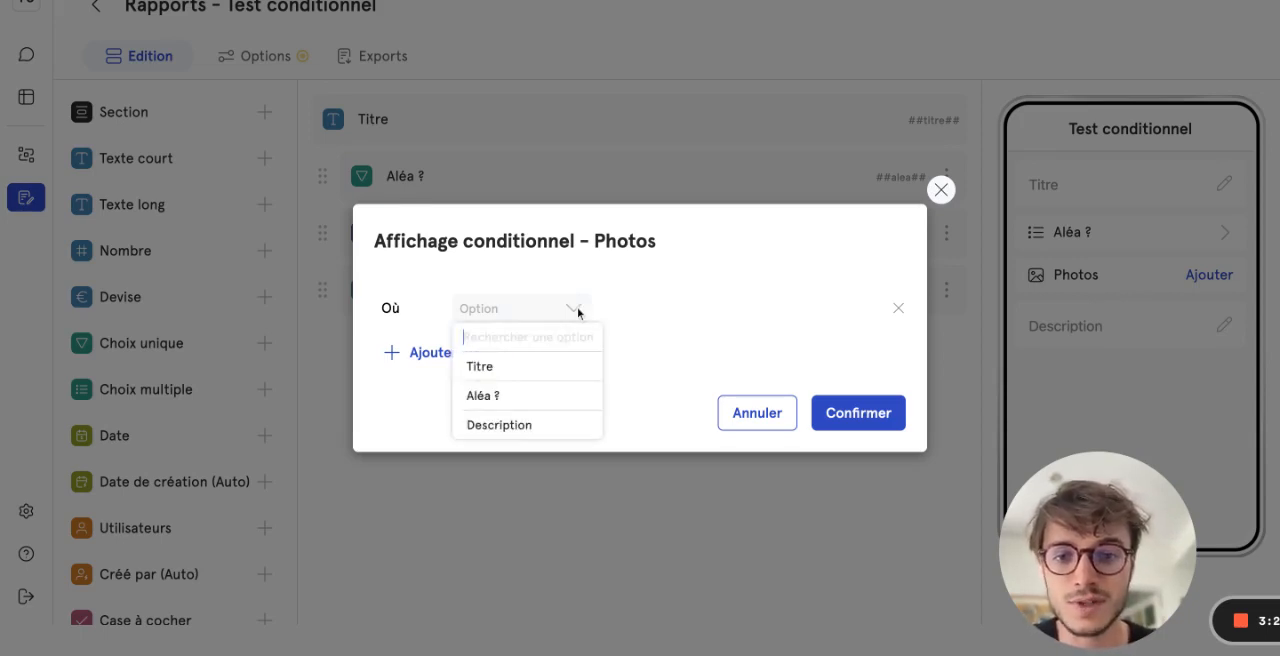
left_click(517, 397)
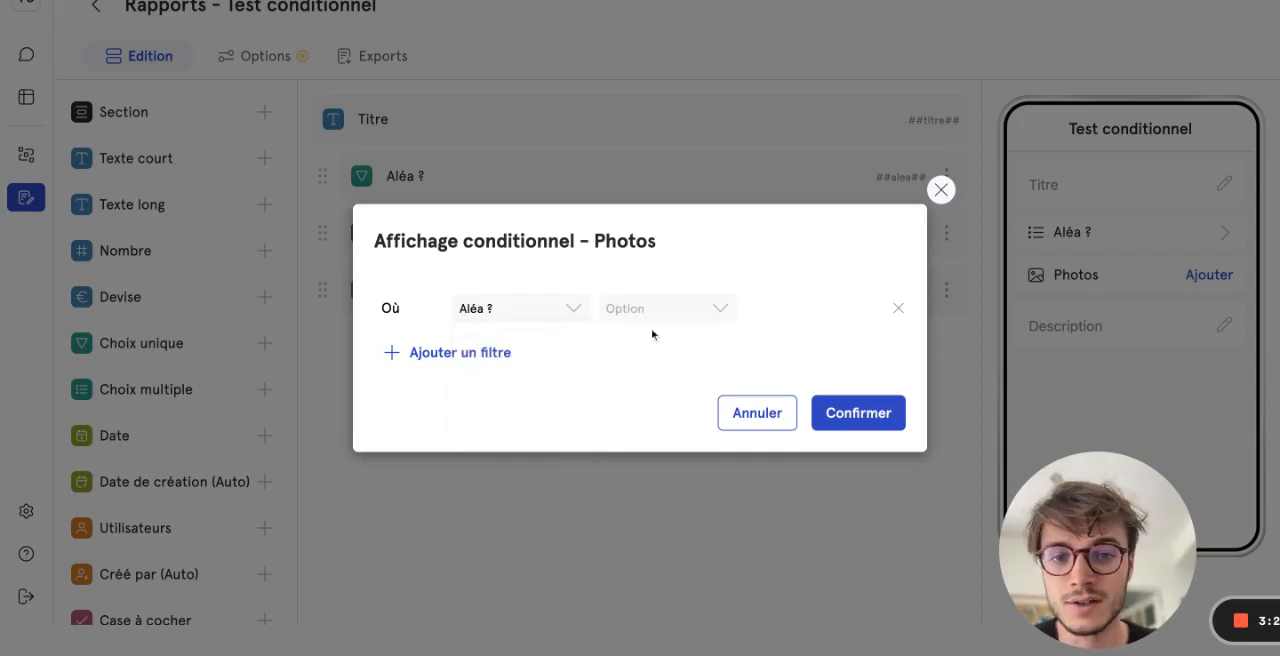
left_click(719, 303)
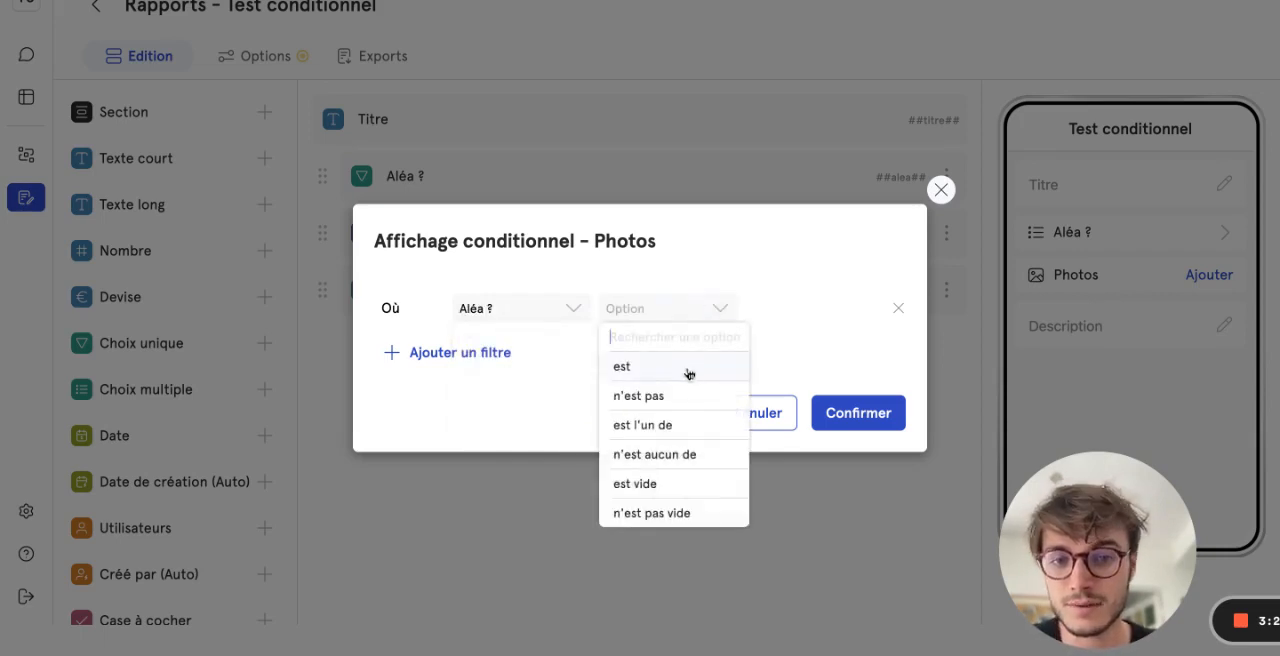
left_click(689, 370)
left_click(786, 306)
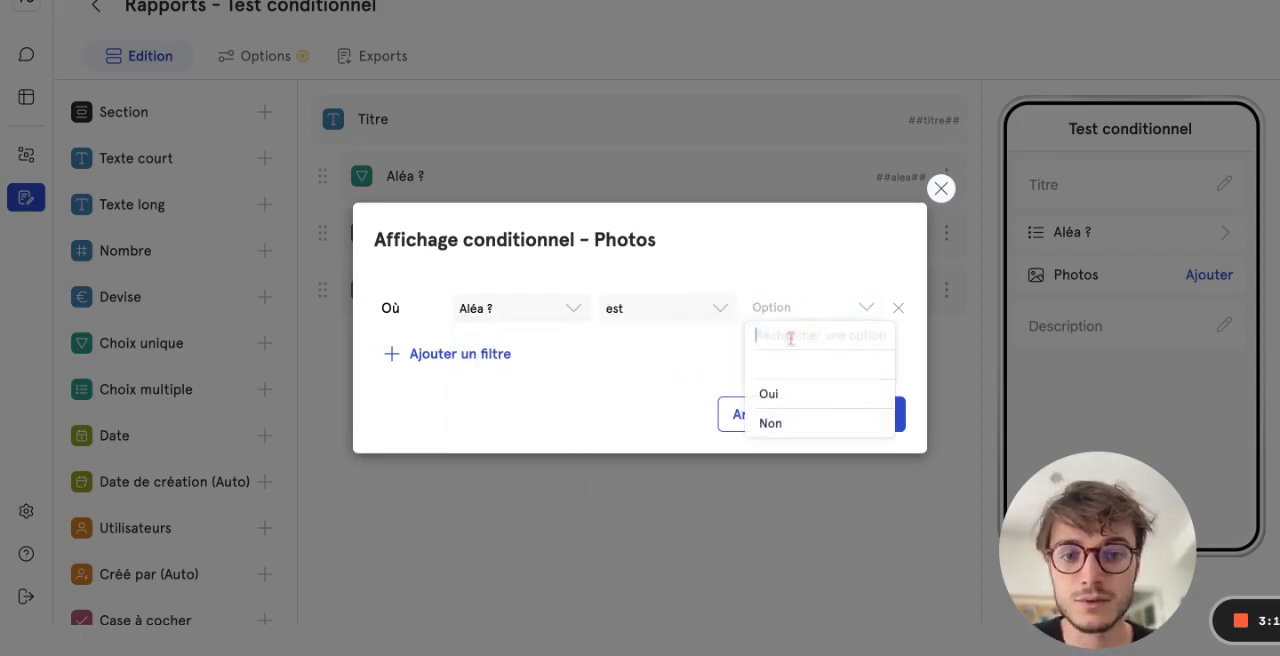
left_click(787, 396)
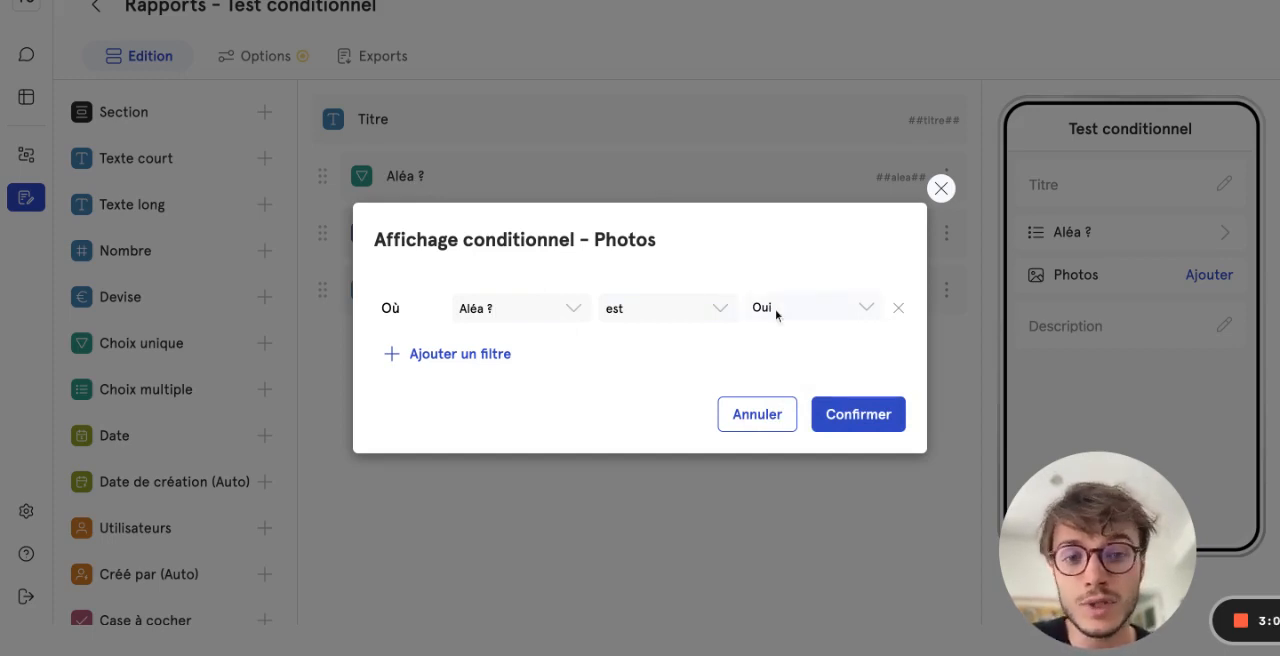
left_click(835, 410)
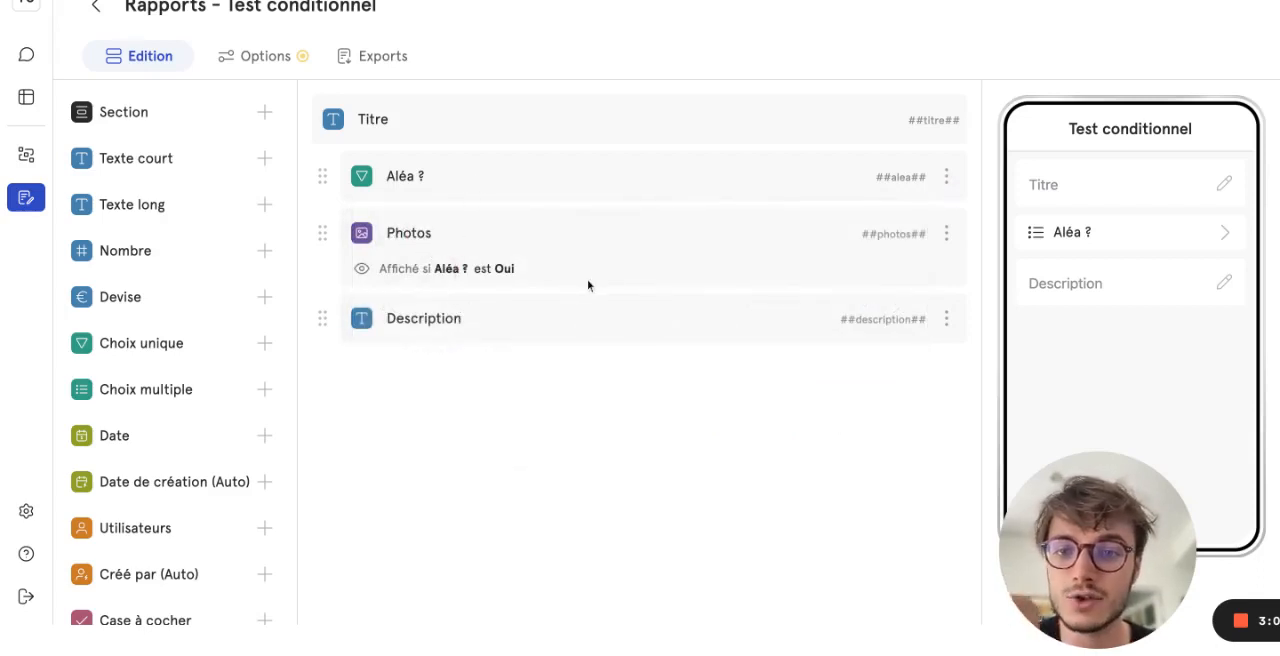
- Set a conditional display on the Description field so it shows only where "Aléa ?" est "Oui"
left_click(946, 318)
left_click(959, 352)
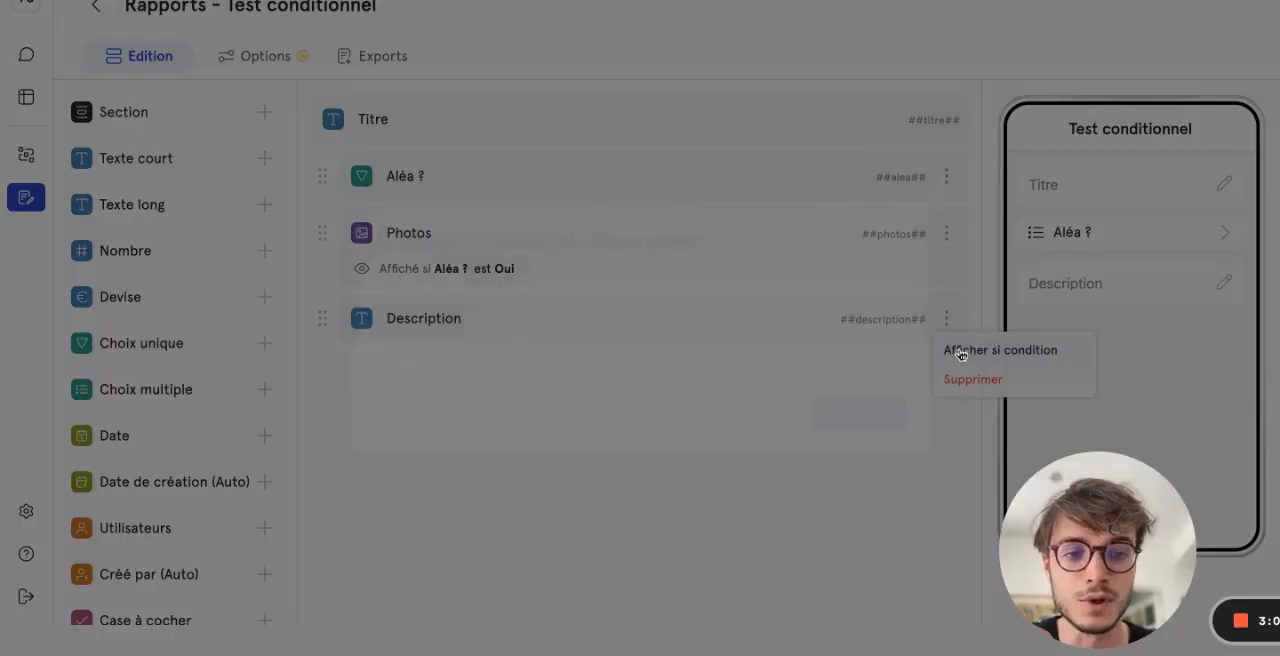
left_click(556, 303)
left_click(512, 397)
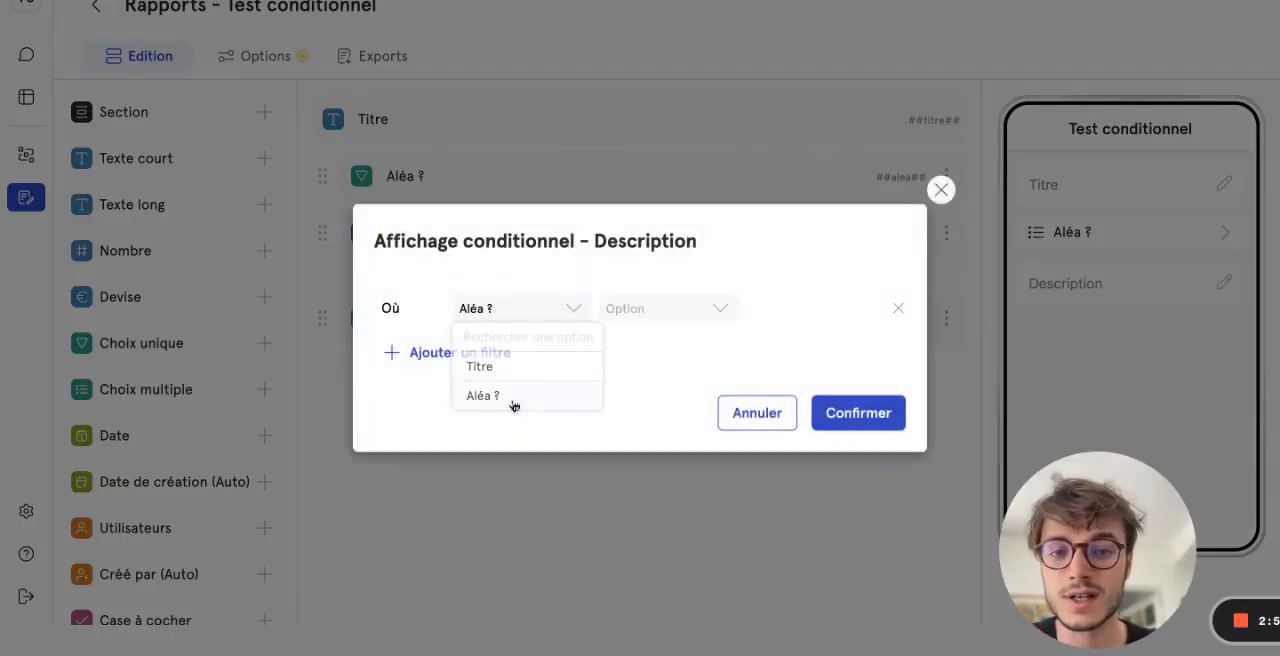
left_click(719, 311)
left_click(697, 363)
left_click(836, 311)
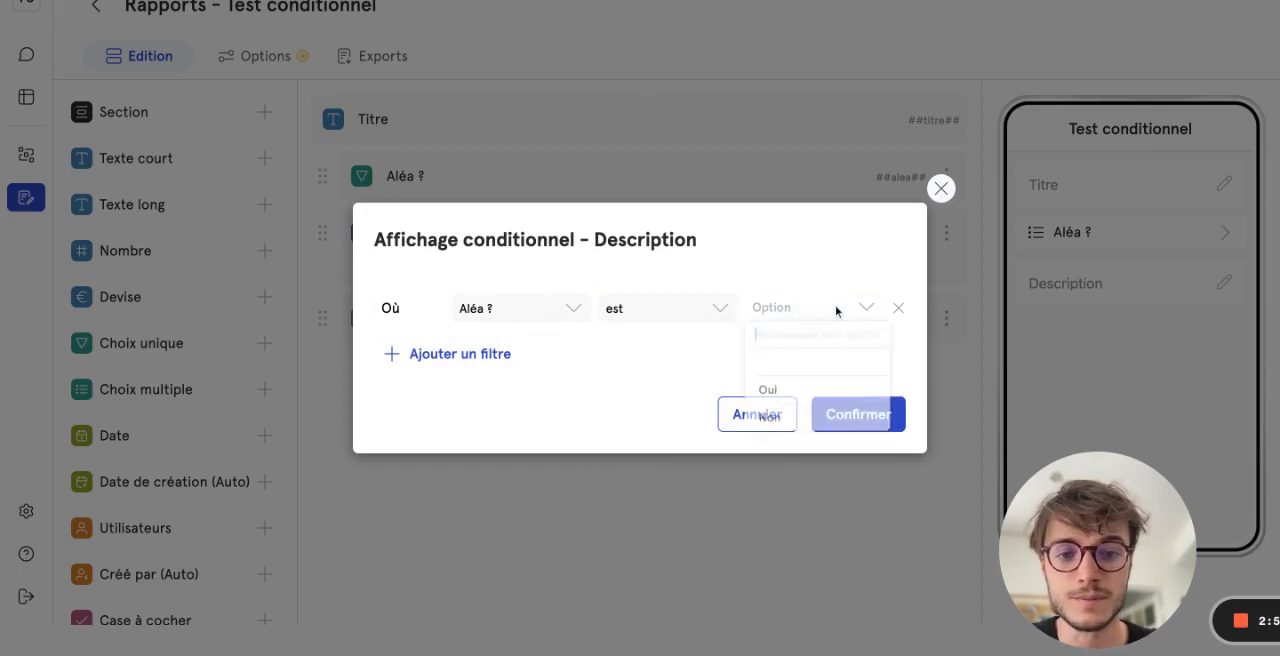
left_click(805, 392)
left_click(846, 414)
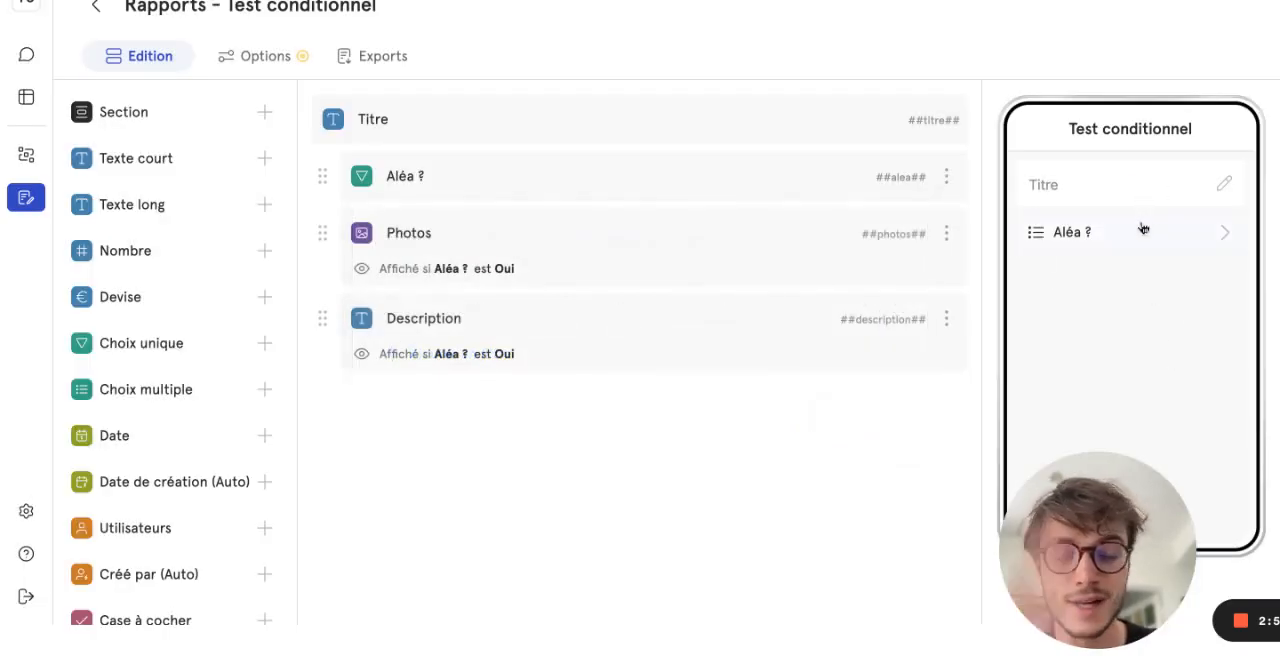
- Test the display conditions in the mobile preview by answering "Oui" to "Aléa ?"
left_click(1143, 230)
left_click(1154, 183)
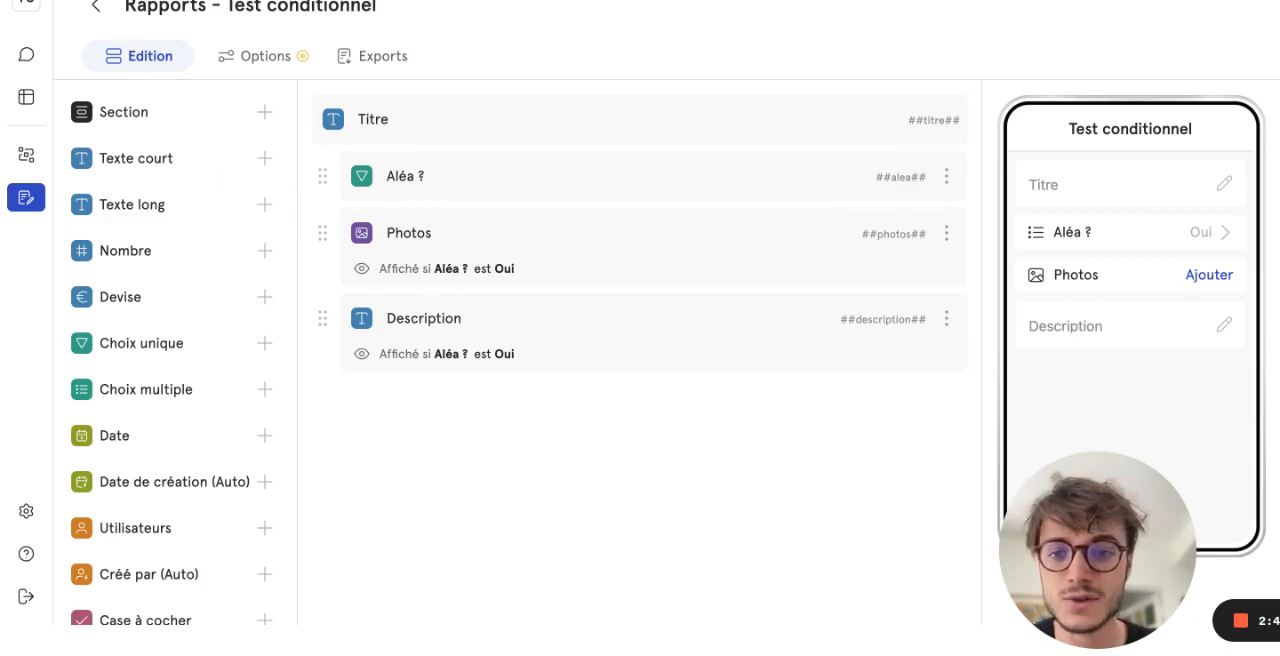
- Delete the Photos and Description fields from the report
left_click(946, 233)
left_click(967, 320)
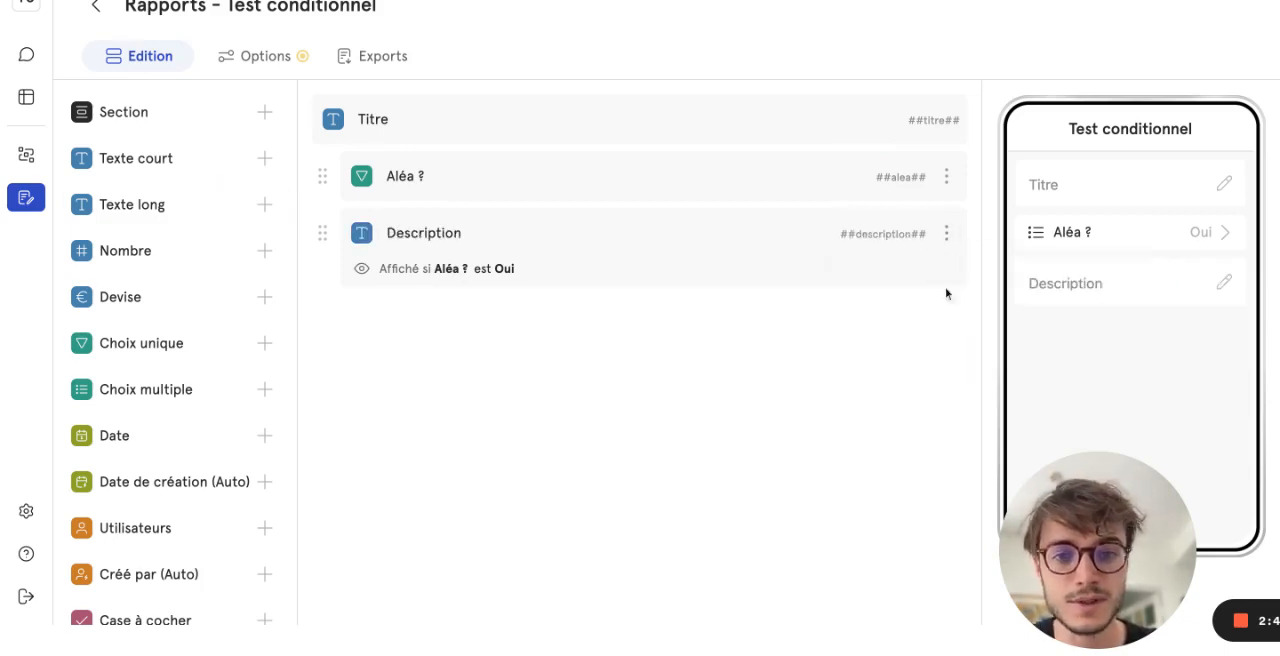
left_click(946, 233)
left_click(985, 323)
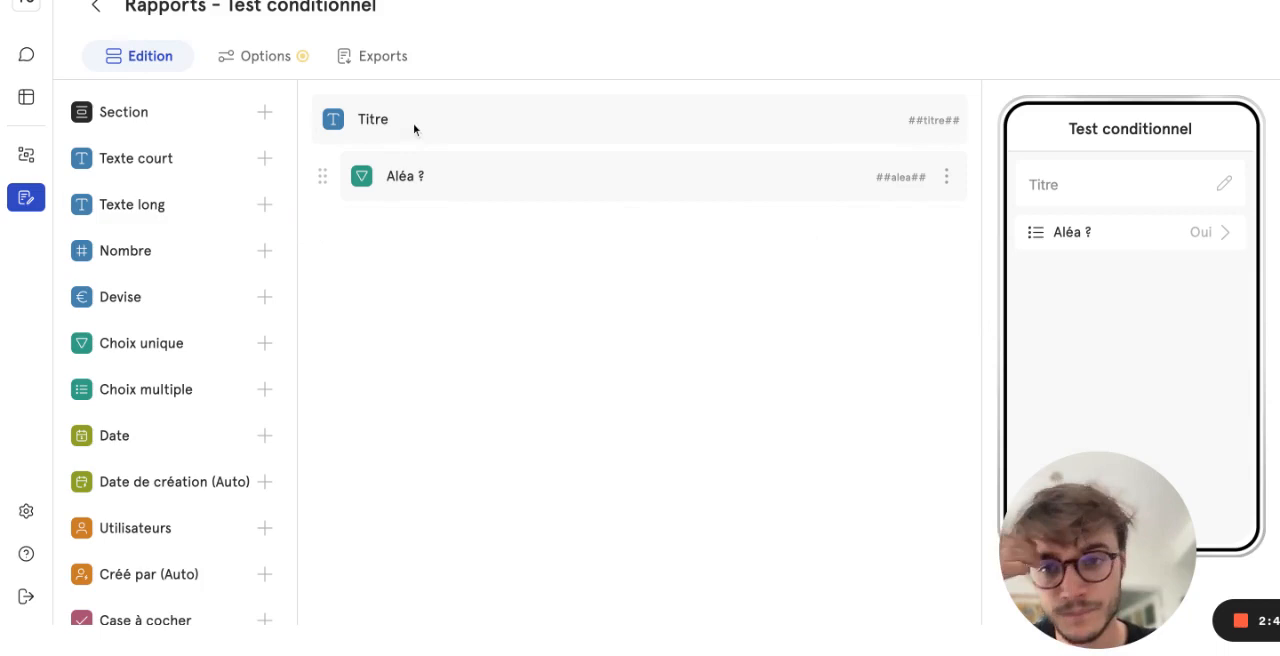
- Add a section named "Description Aléa" below the "Aléa ?" field
left_click(188, 114)
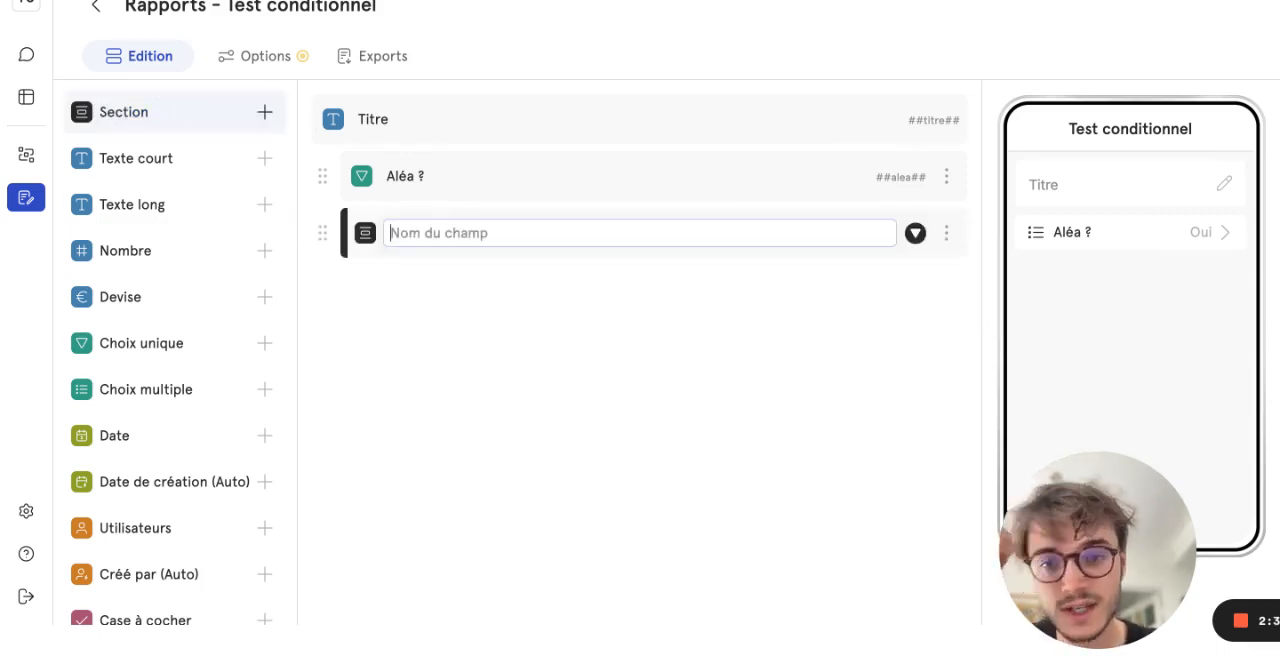
type("Descr")
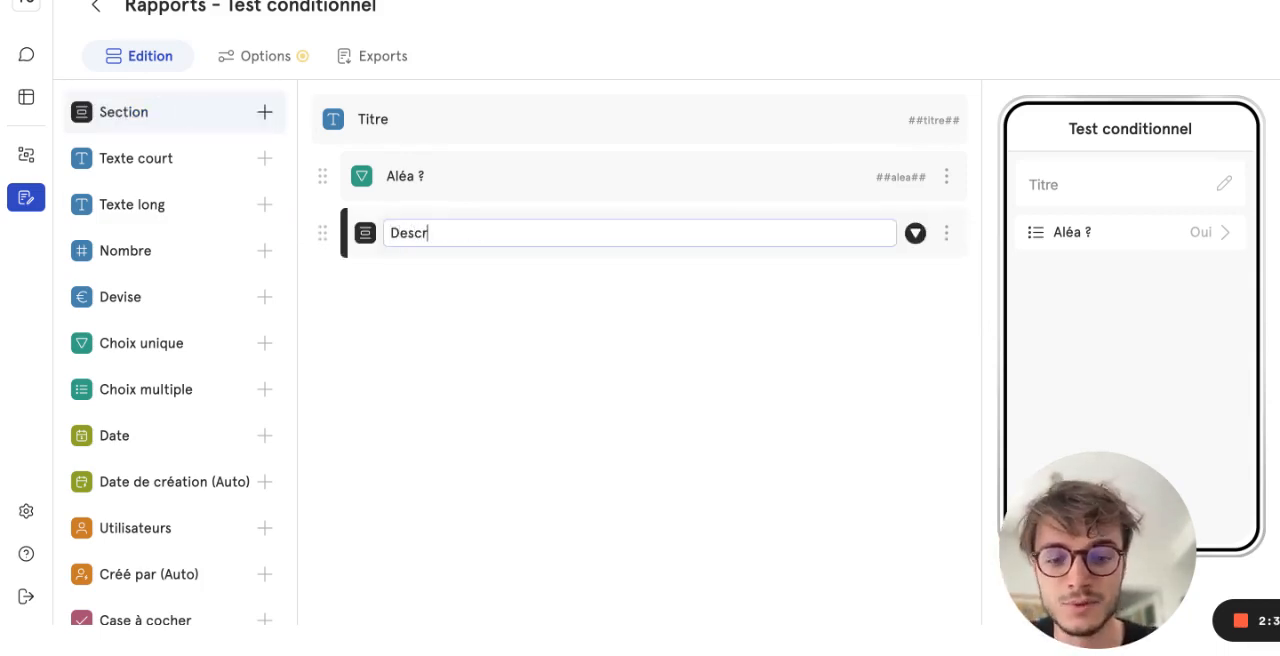
type("iption Aléa")
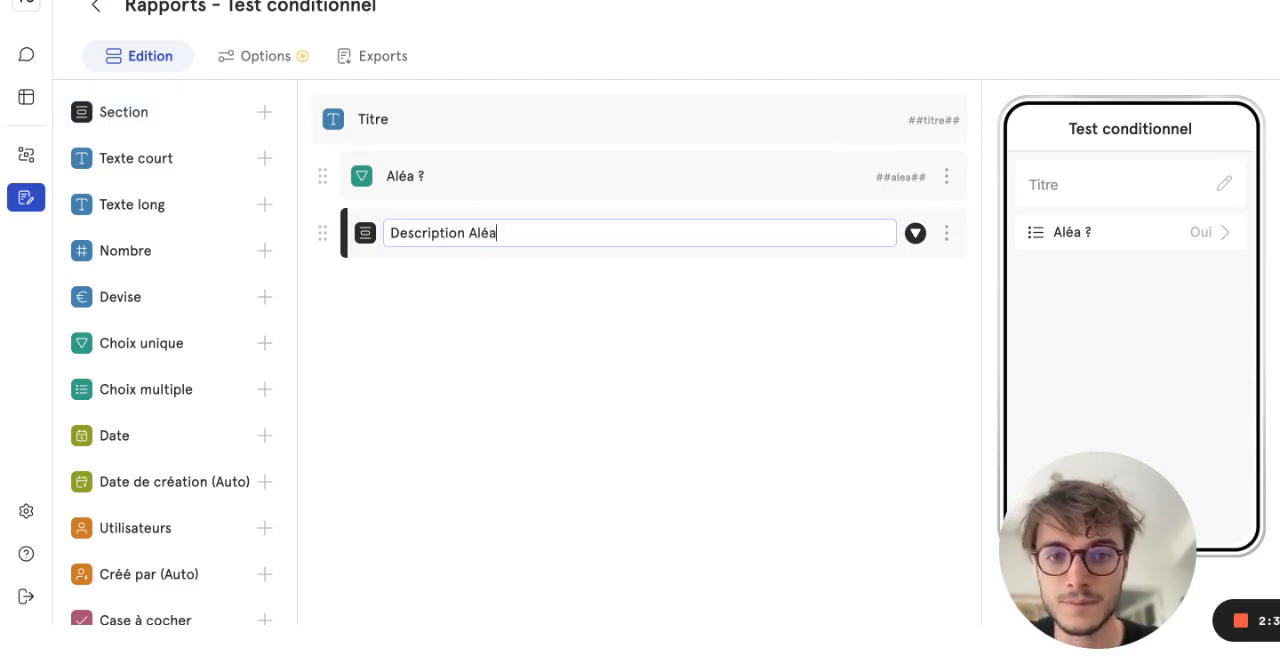
left_click(579, 363)
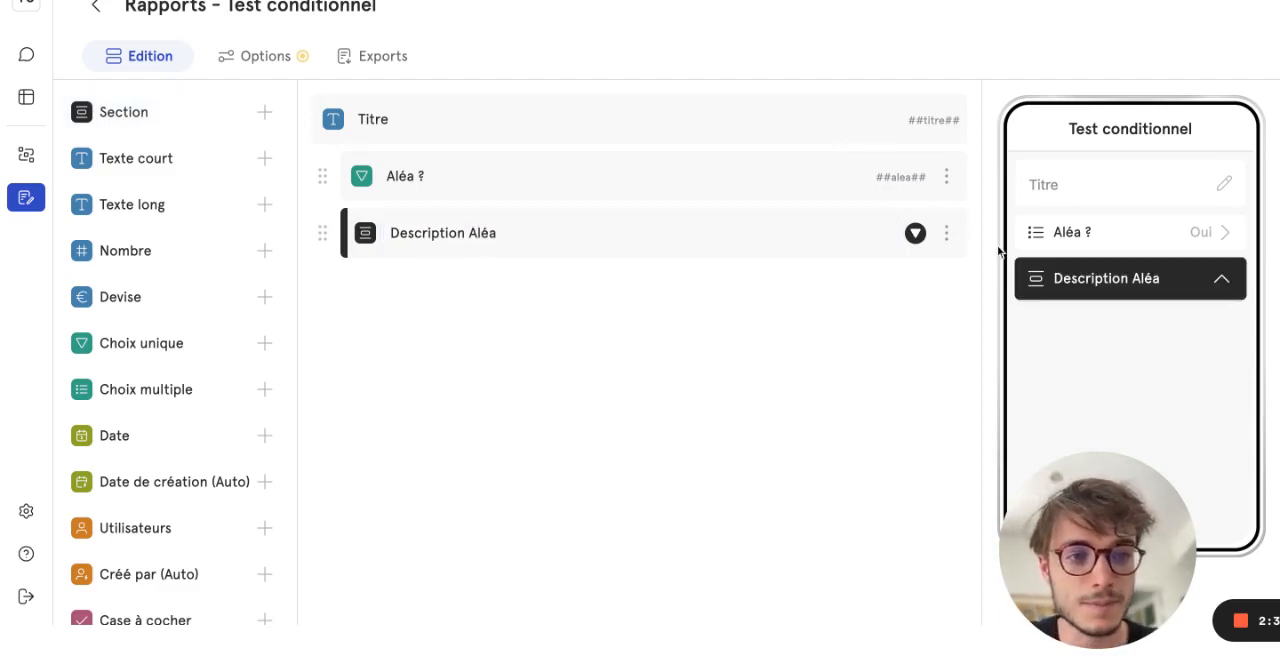
- Add a "Fichiers et médias" field named "Photos" inside the "Description Aléa" section
scroll(158, 470, "down", 1)
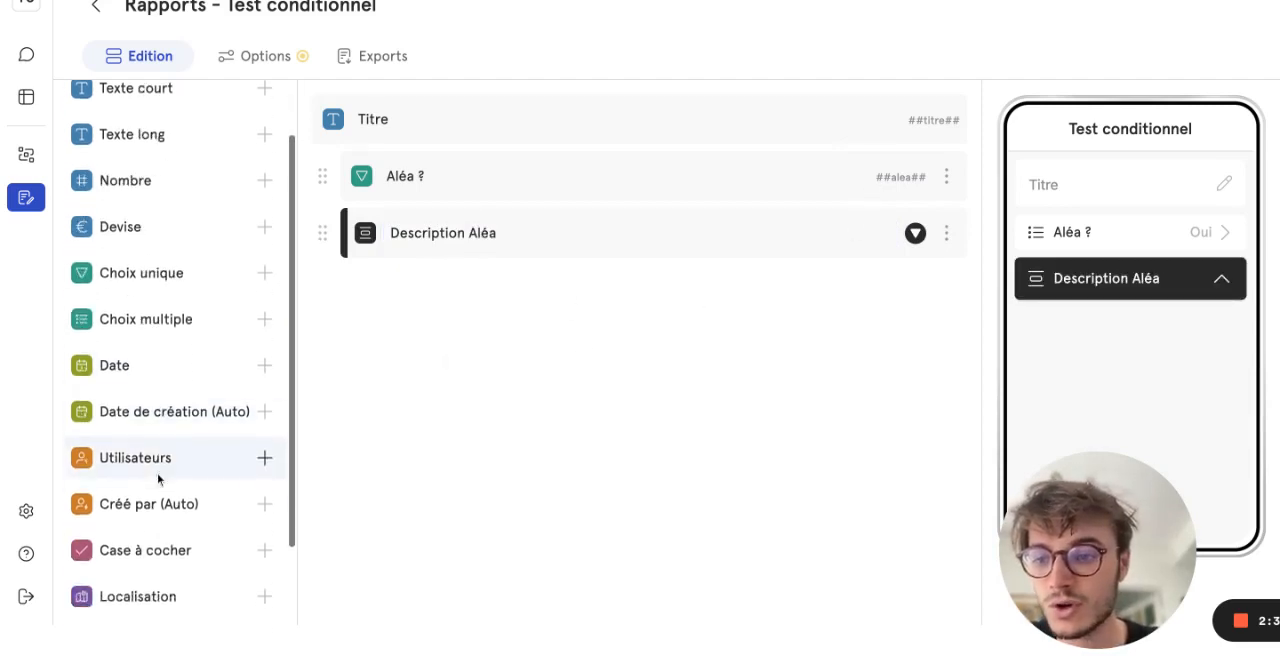
scroll(157, 477, "up", 1)
scroll(171, 343, "down", 2)
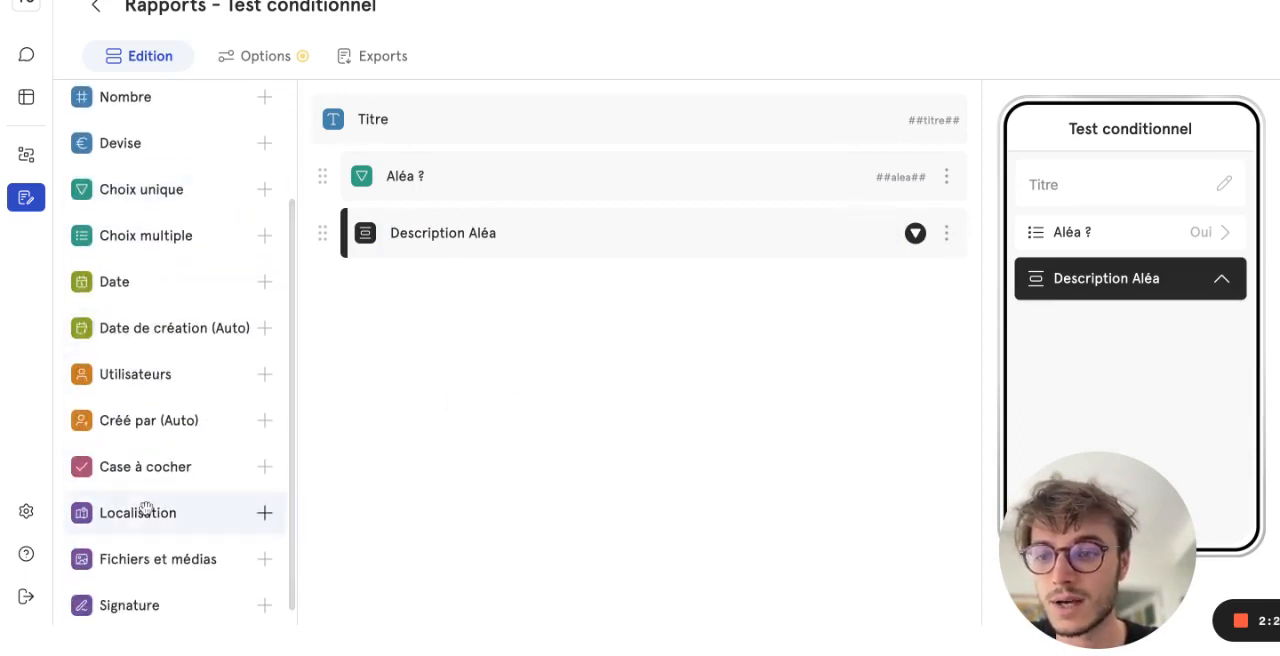
left_click_drag(136, 579, 560, 235)
type("Ph")
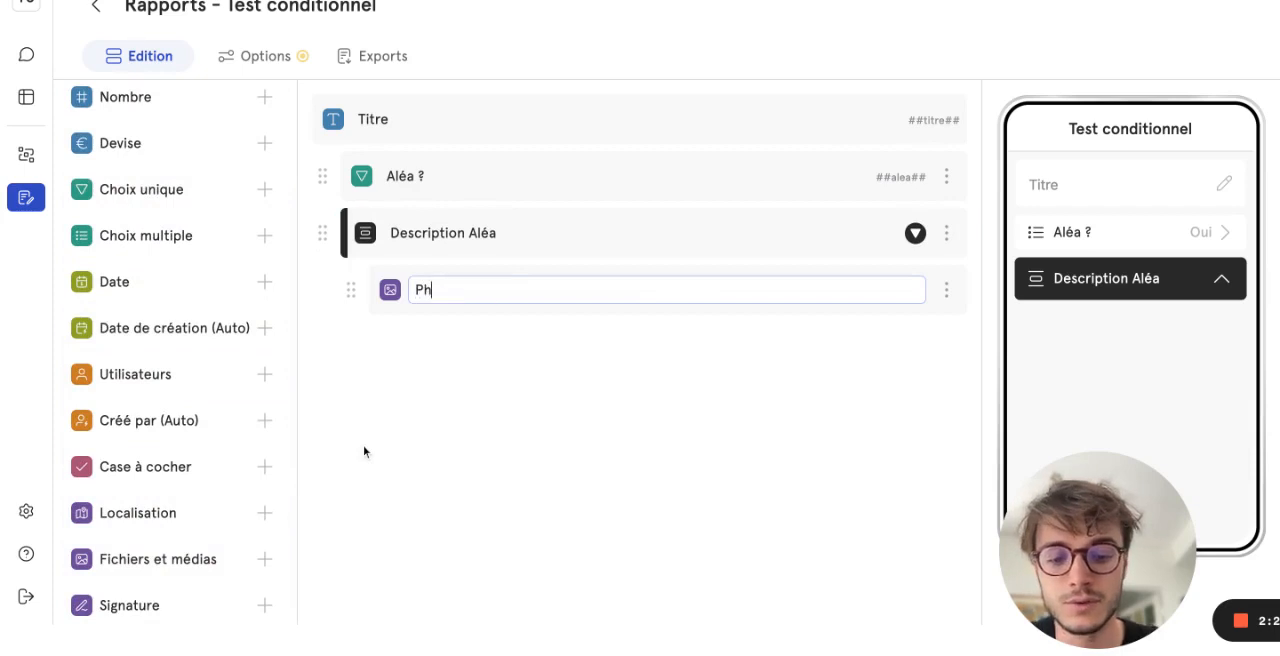
type("otos")
key("Return")
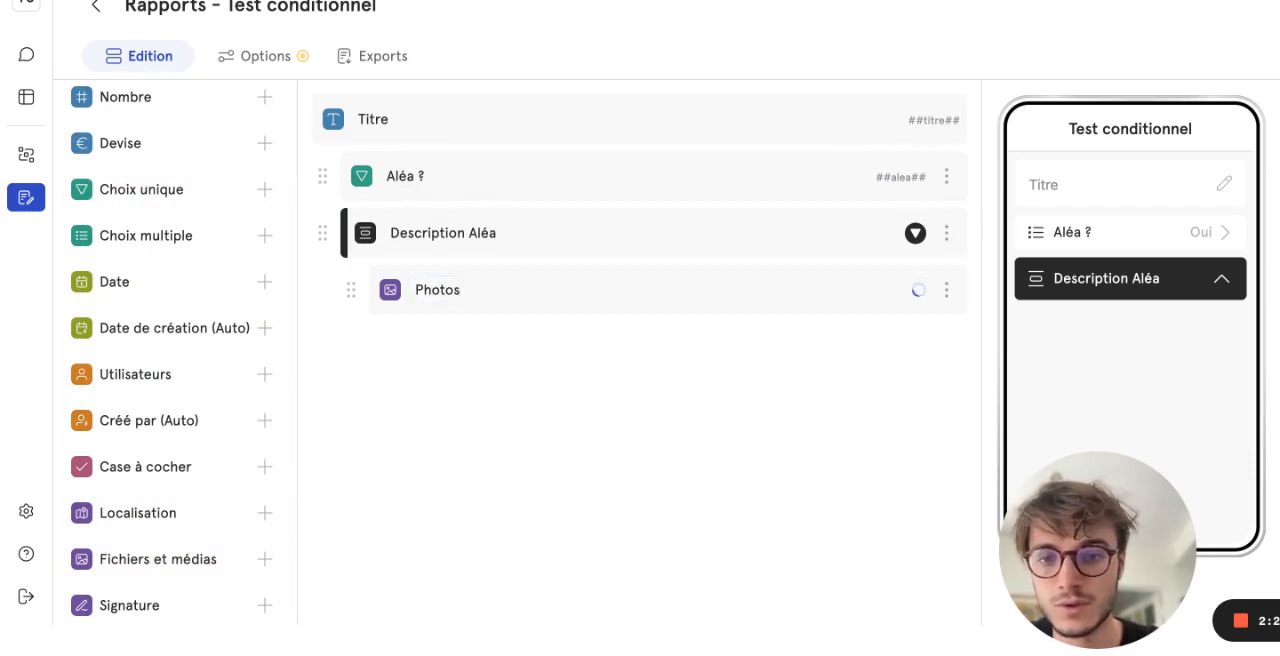
- Add a "Texte long" field named "Description" below the Photos field in the "Description Aléa" section
scroll(200, 560, "up", 1)
scroll(190, 558, "up", 1)
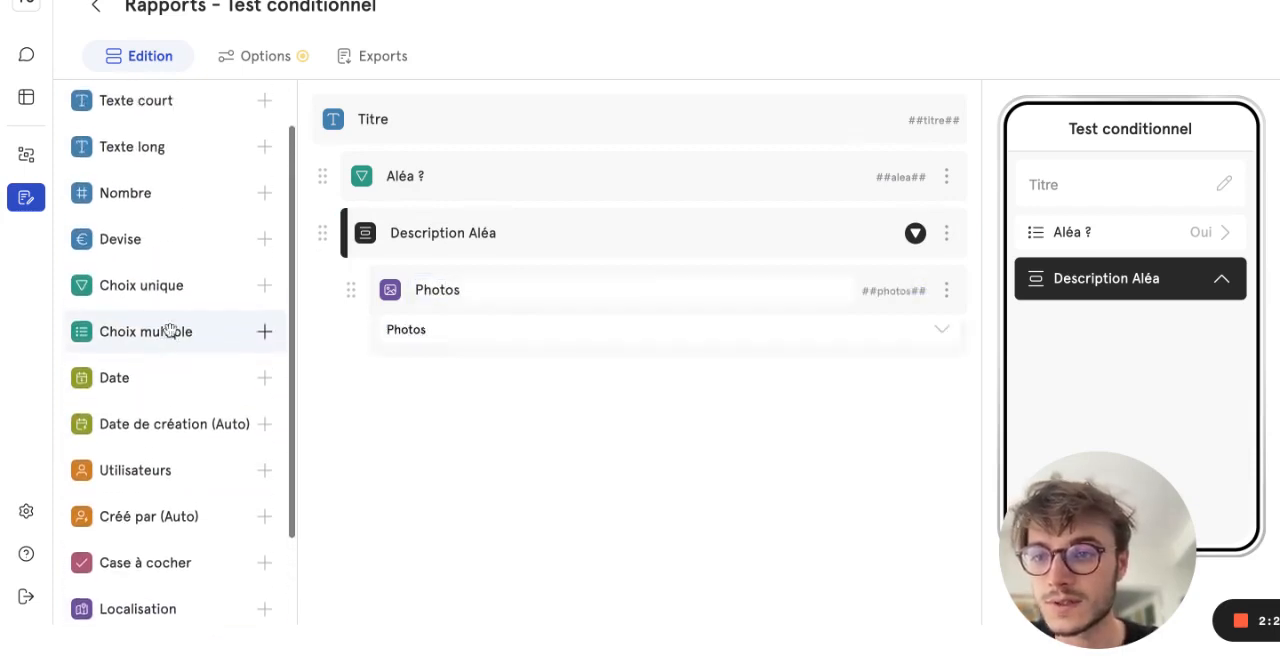
left_click_drag(134, 157, 134, 157)
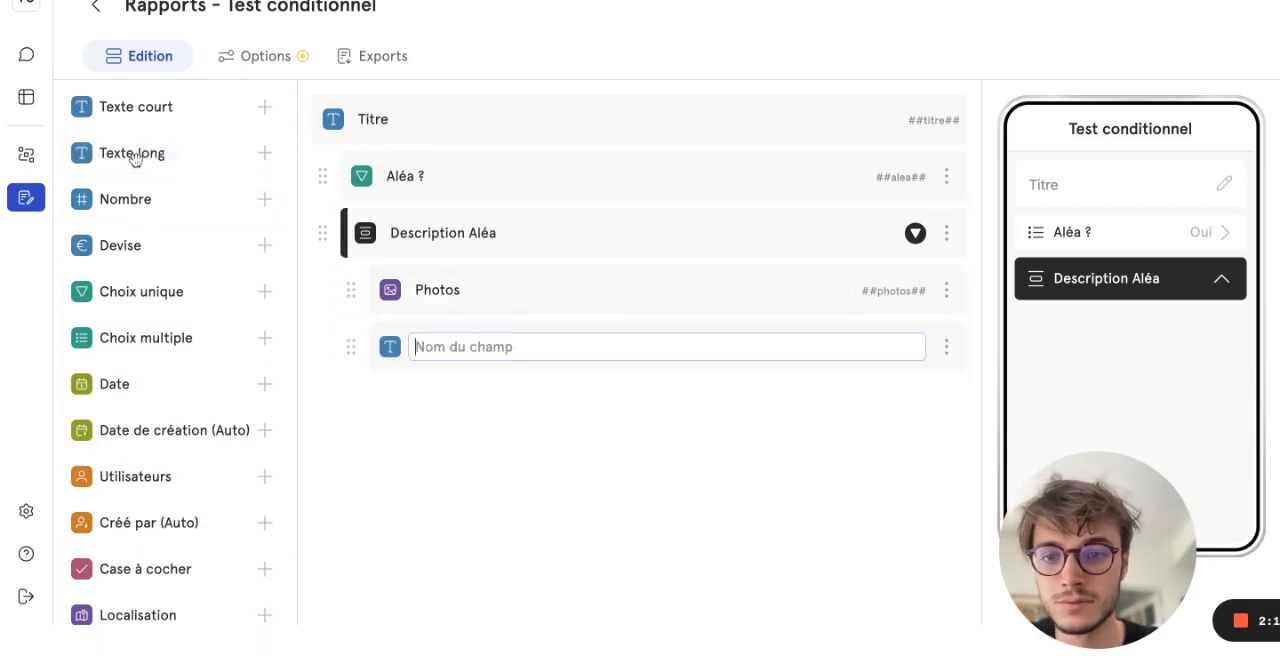
type("Description")
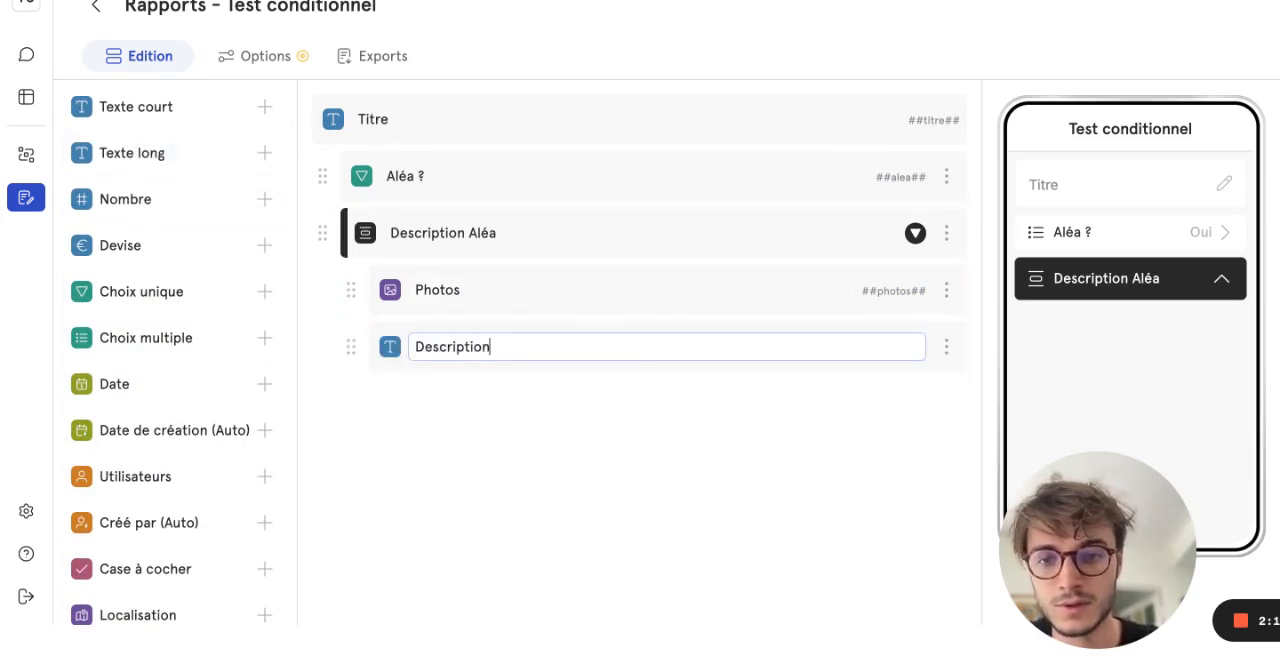
key("Return")
- Add a "Devise" field named "Prix" below the Description field in the "Description Aléa" section
left_click_drag(169, 267, 507, 388)
type("Prix")
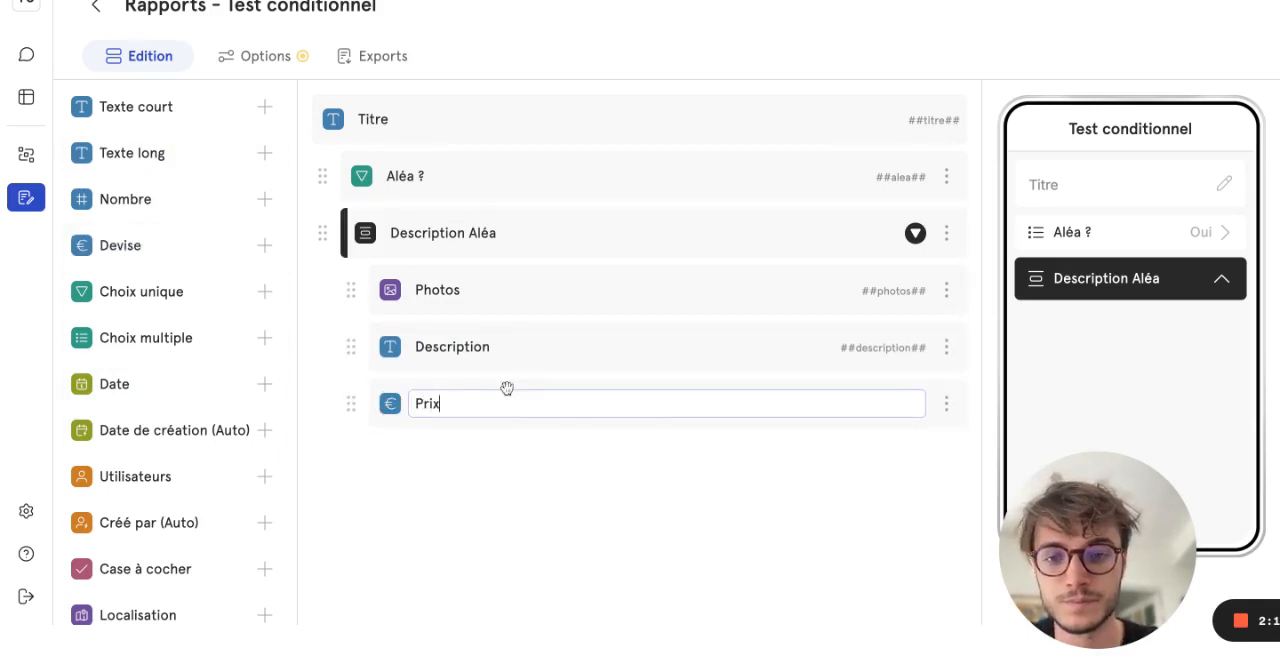
key("Return")
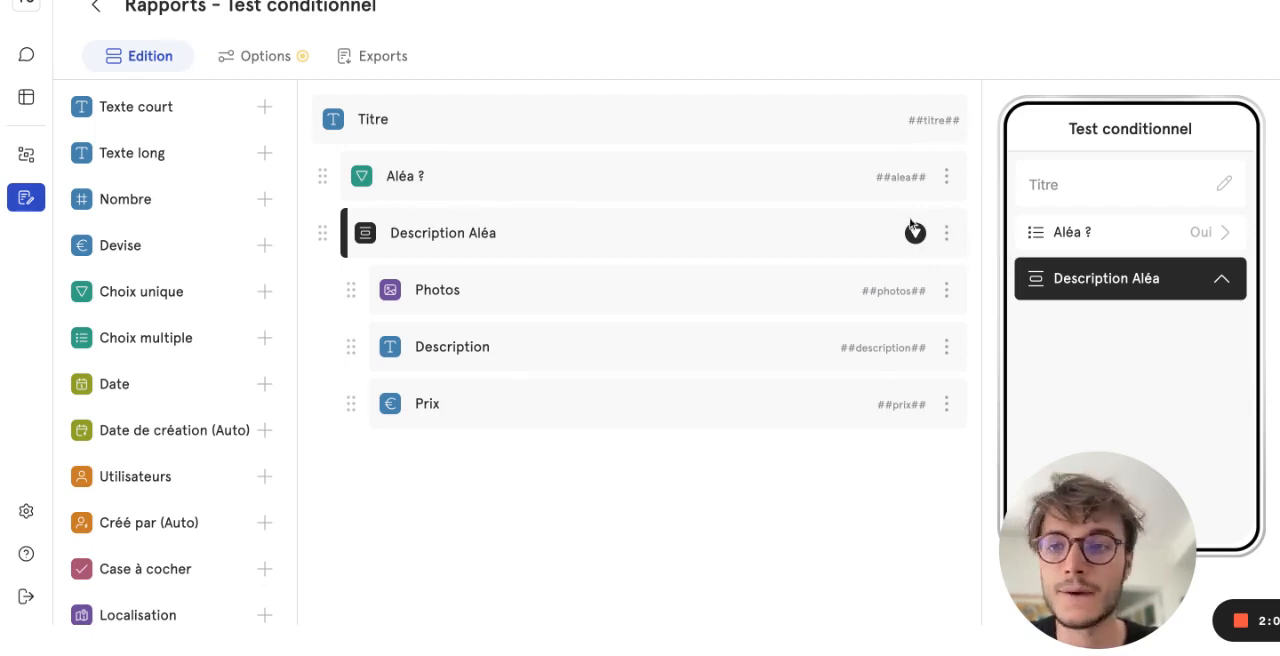
- Set a conditional display on the "Description Aléa" section so it shows only where "Aléa ?" est "Oui"
scroll(917, 232, "up", 1)
left_click(946, 264)
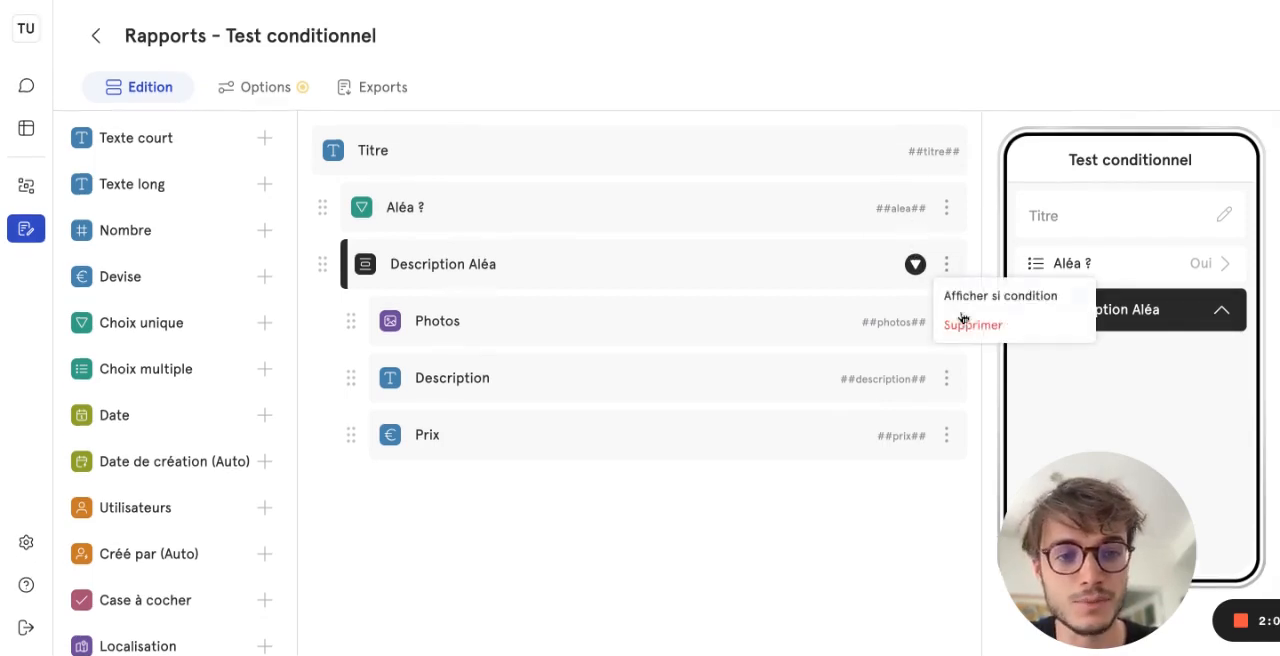
left_click(966, 298)
left_click(540, 310)
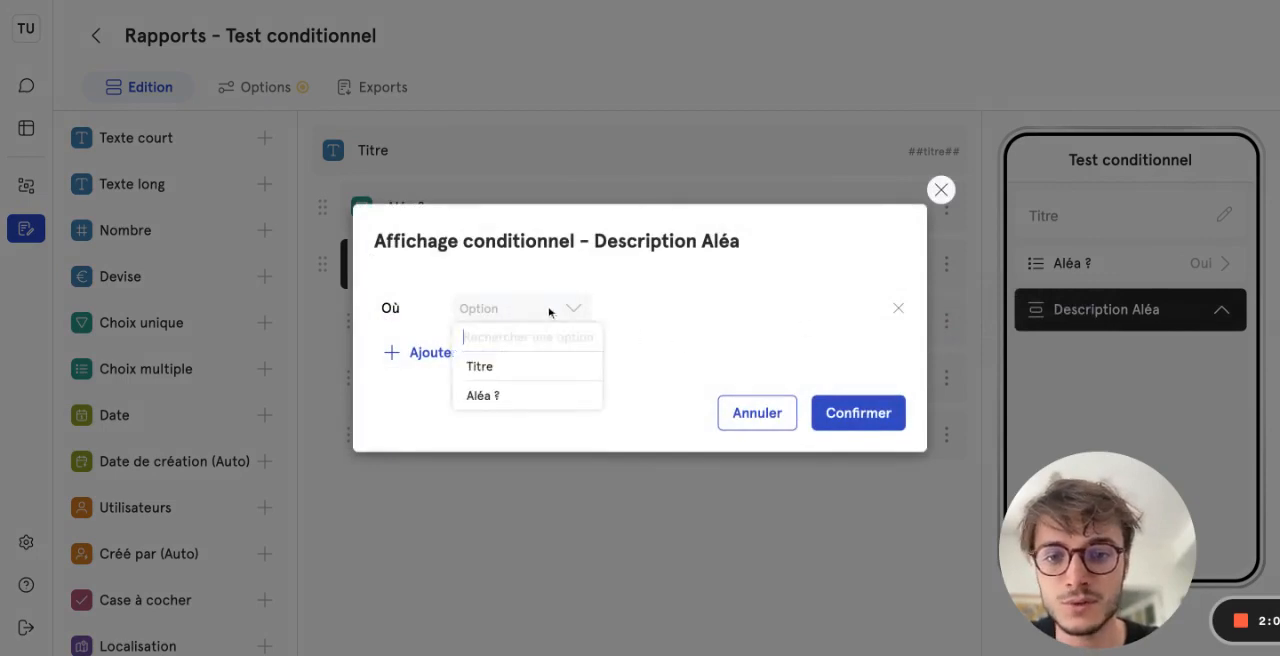
left_click(517, 398)
left_click(720, 311)
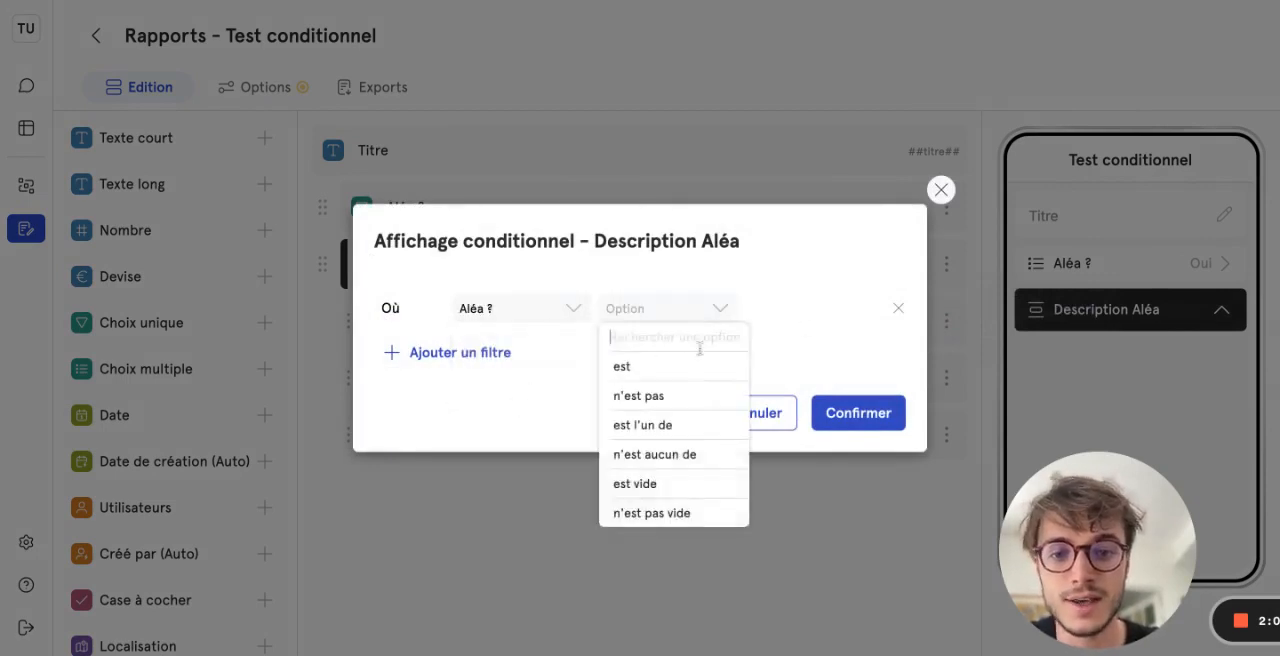
left_click(689, 369)
left_click(860, 307)
left_click(800, 394)
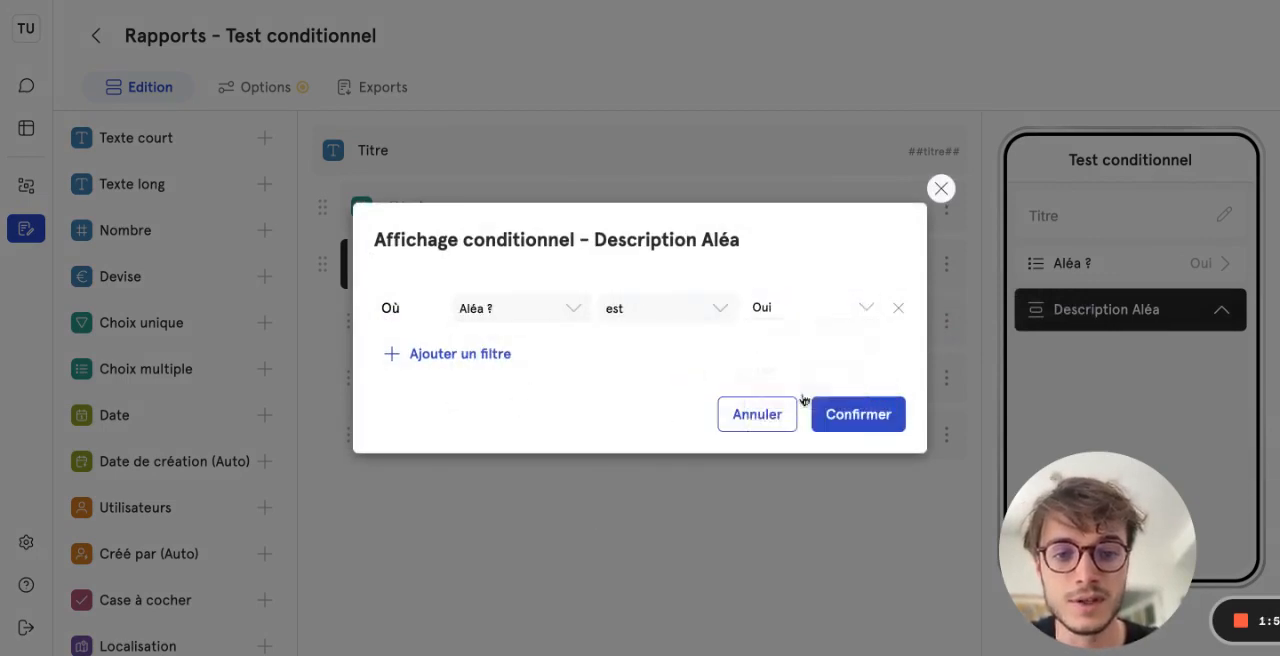
left_click(858, 414)
- Test the section's condition in the mobile preview by answering "Non" and "Oui" to "Aléa ?", and expand and collapse "Description Aléa"
left_click(1214, 272)
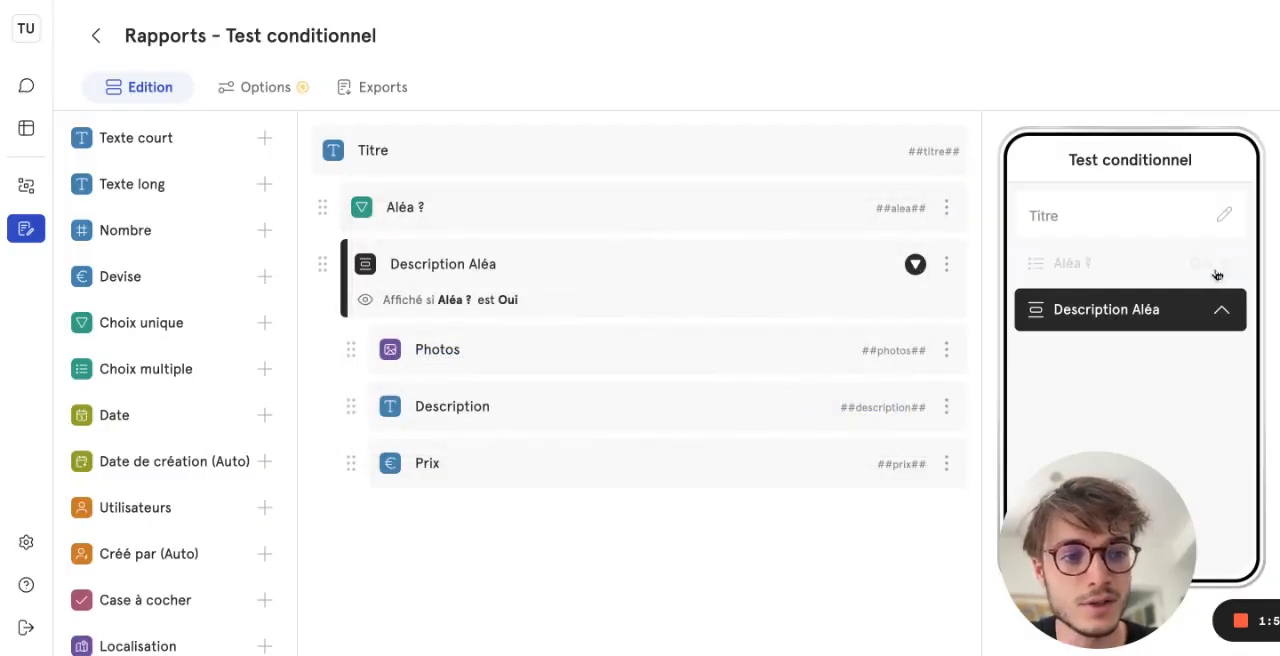
left_click(1140, 252)
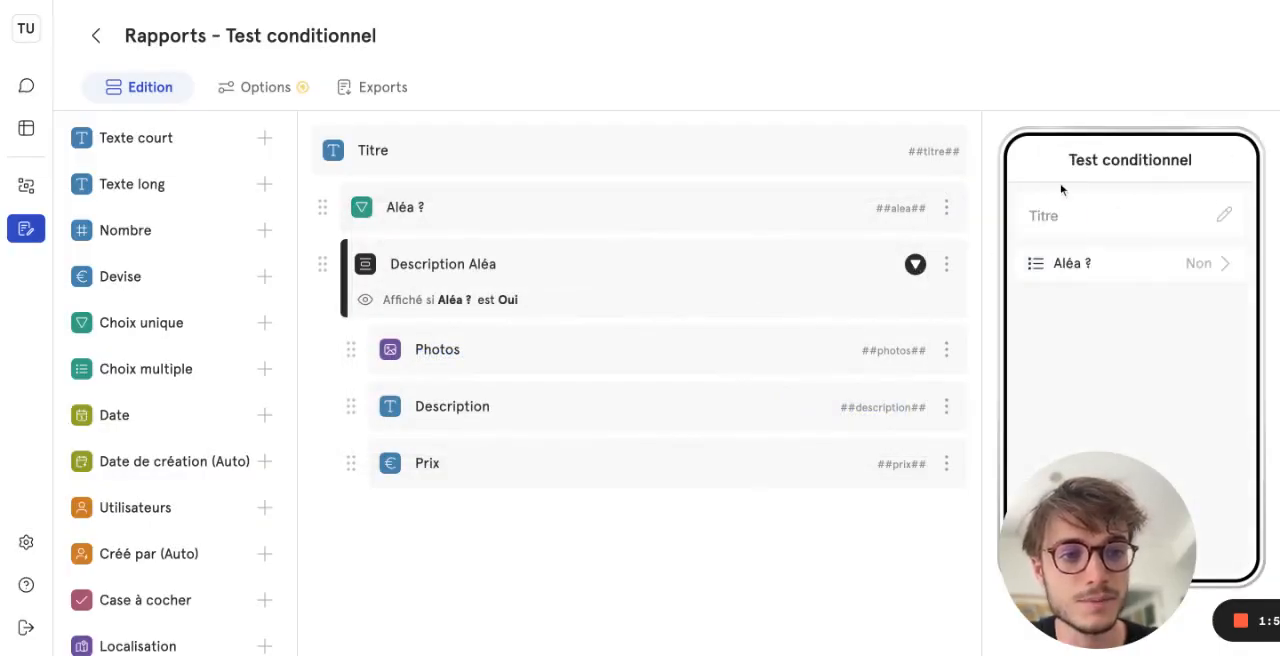
left_click(1199, 266)
left_click(1190, 208)
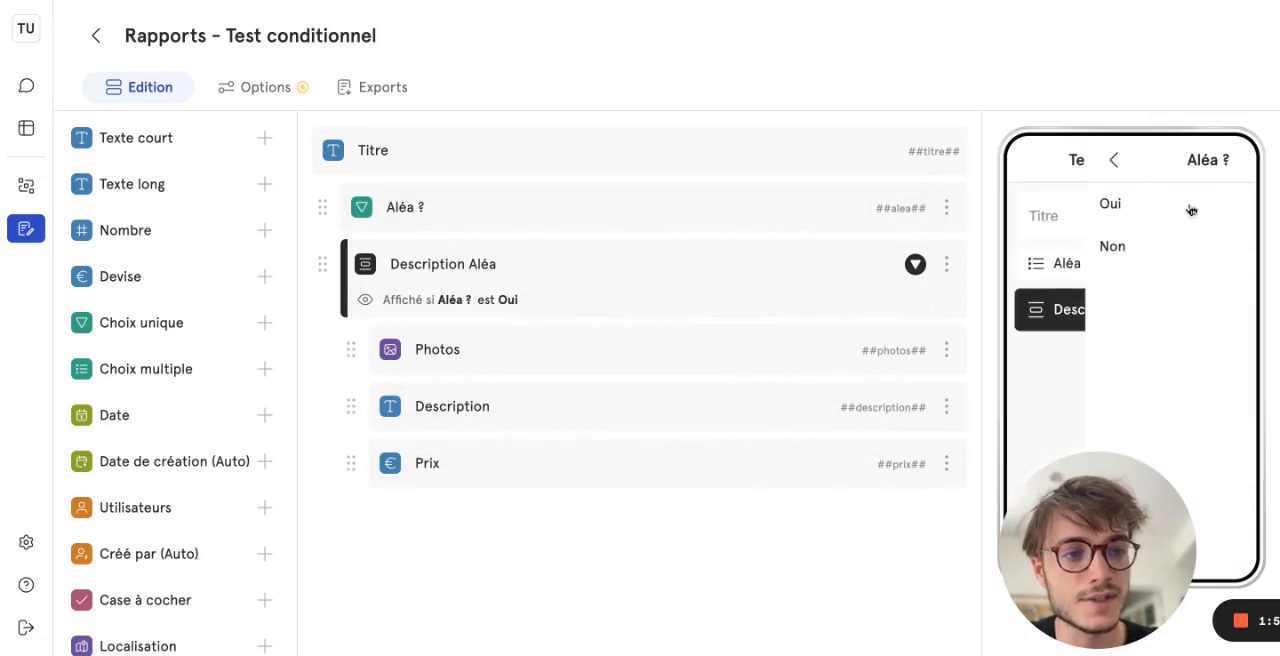
left_click(1232, 307)
scroll(1216, 368, "down", 1)
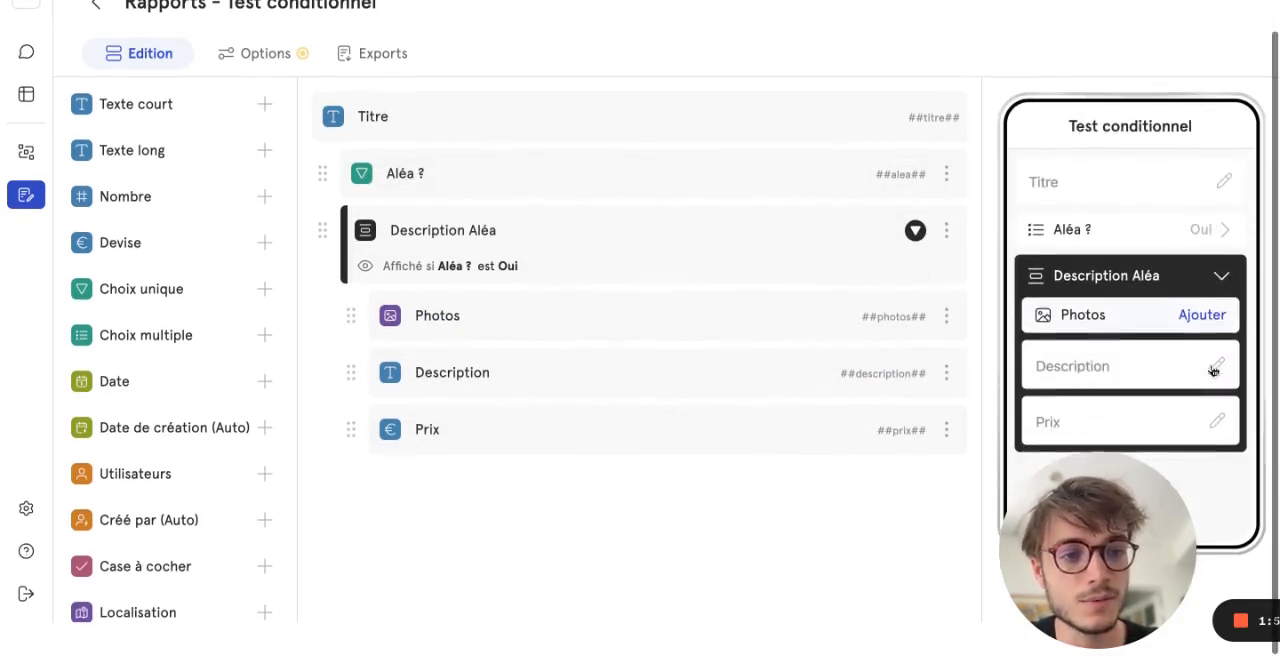
left_click(1232, 292)
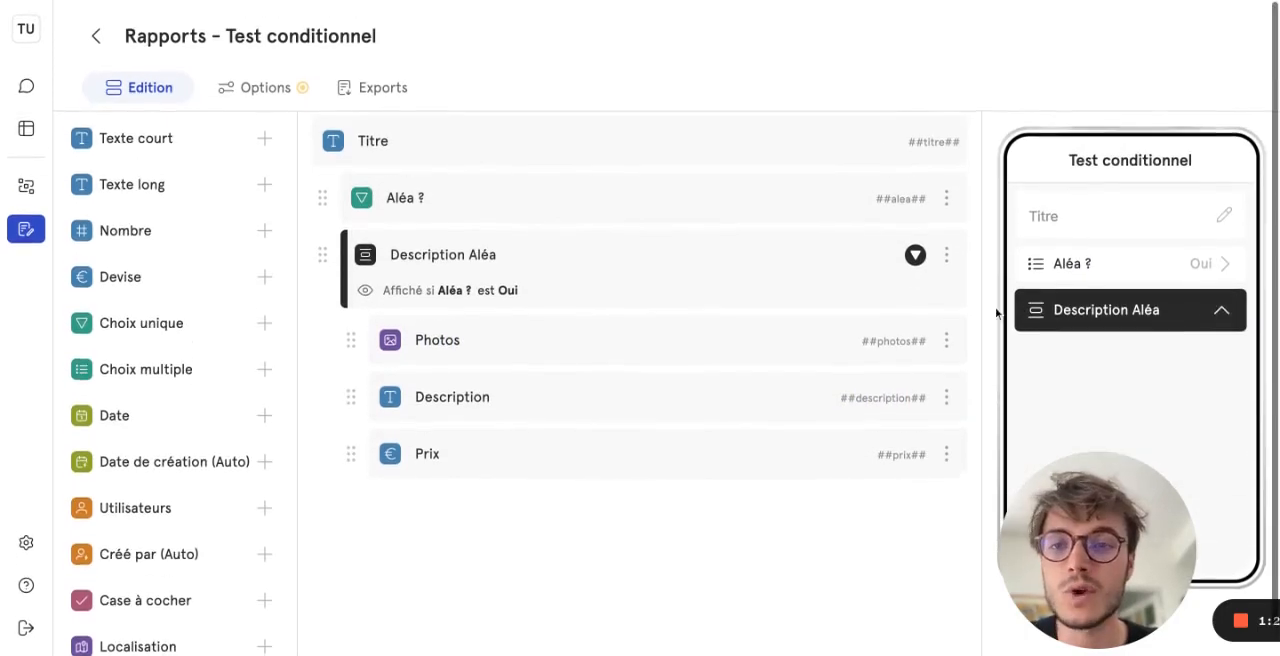